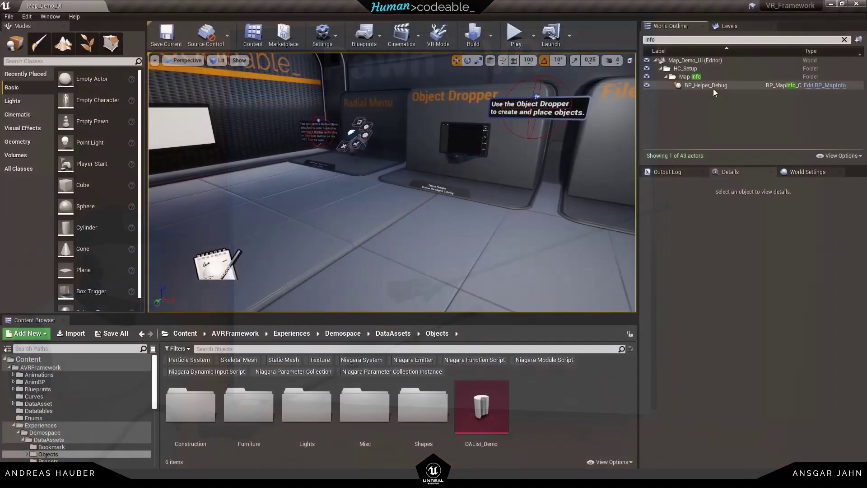
- Open the level info blueprint BP_Info_Level_Demo_UI that the BP_Helper_Debug actor uses as its Level Key
left_click(715, 86)
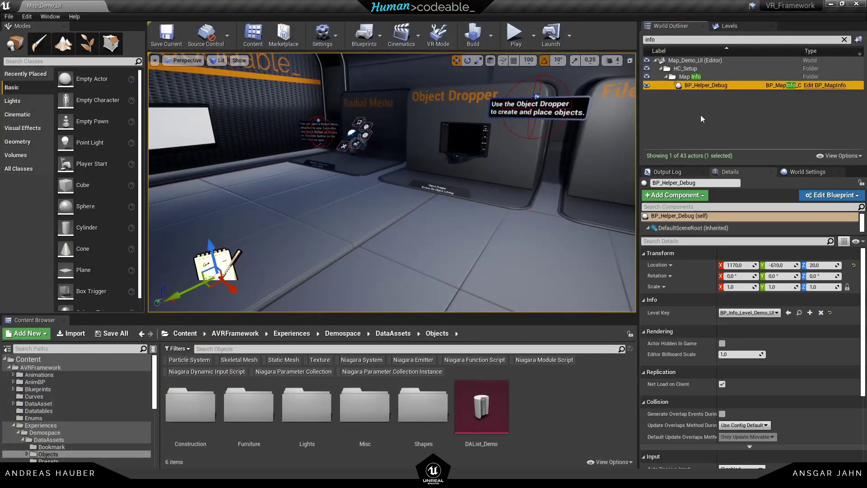
left_click(800, 312)
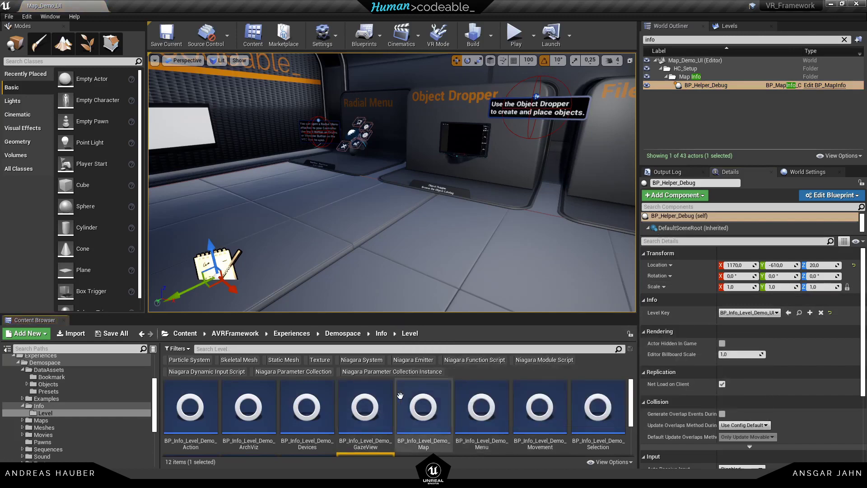
double_click(367, 437)
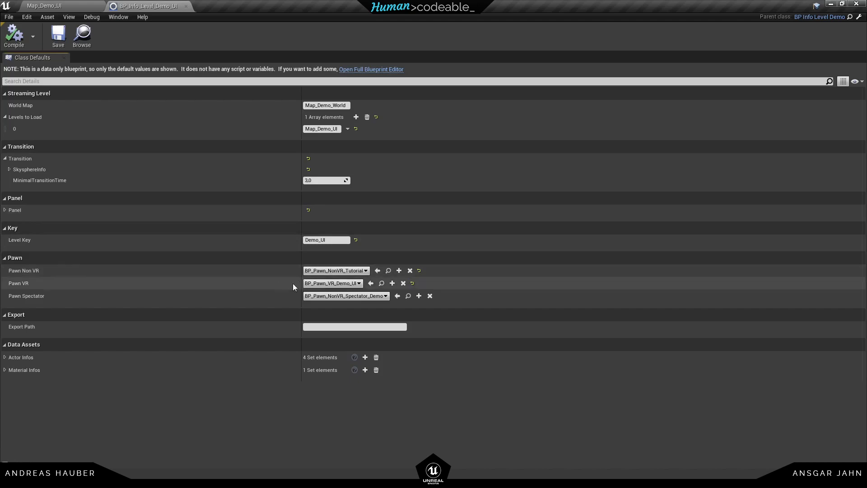
- Trace the level's VR pawn BP_Pawn_VR_Demo_UI to its parent class BP_Pawn_VR_Normal in the content browser, and close the pawn's blueprint
left_click(381, 283)
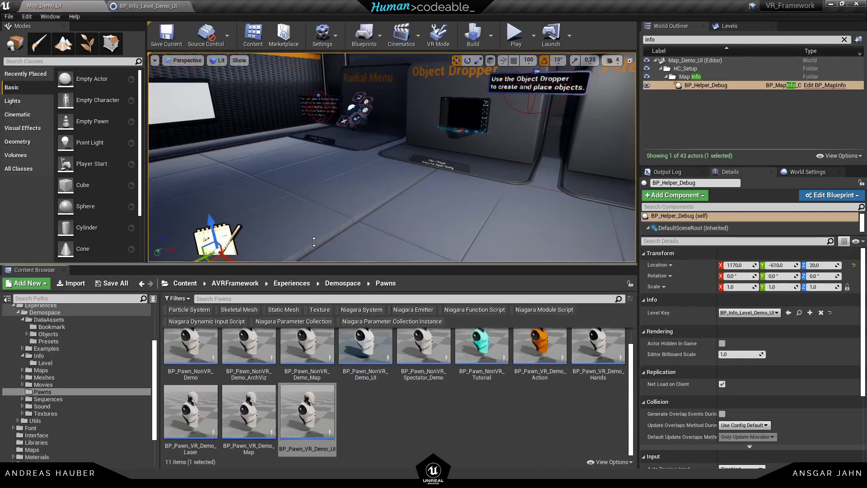
left_click_drag(314, 242, 311, 204)
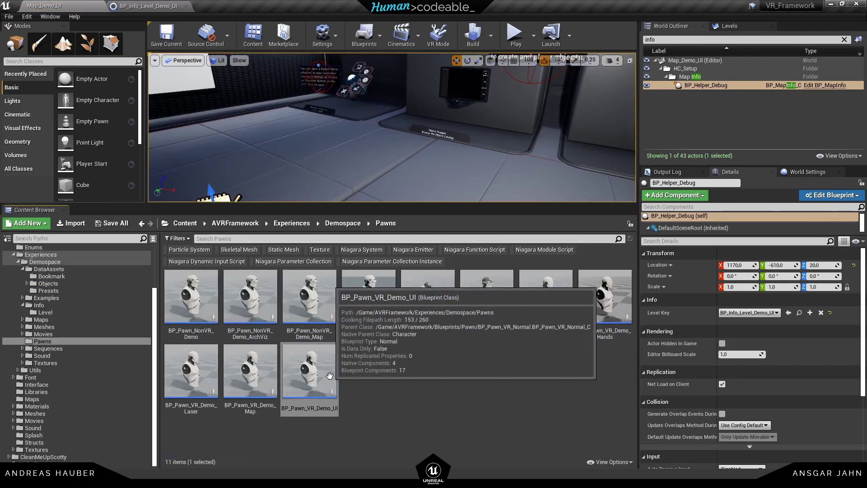
double_click(325, 381)
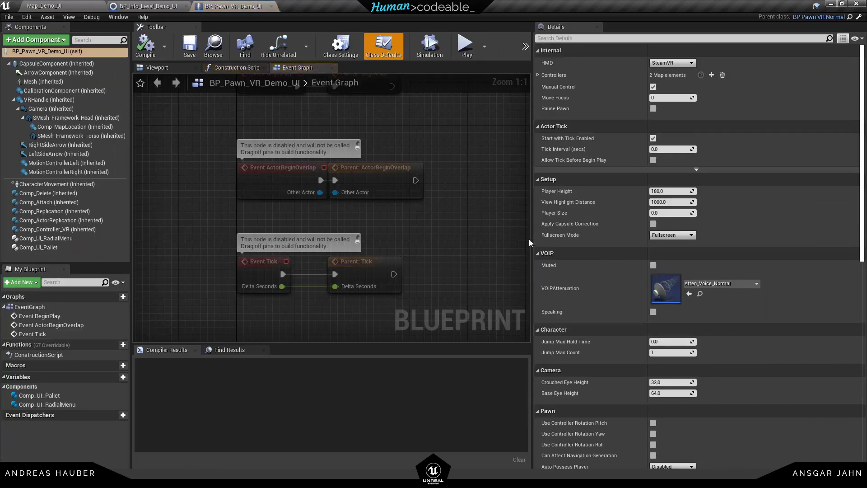
left_click(851, 18)
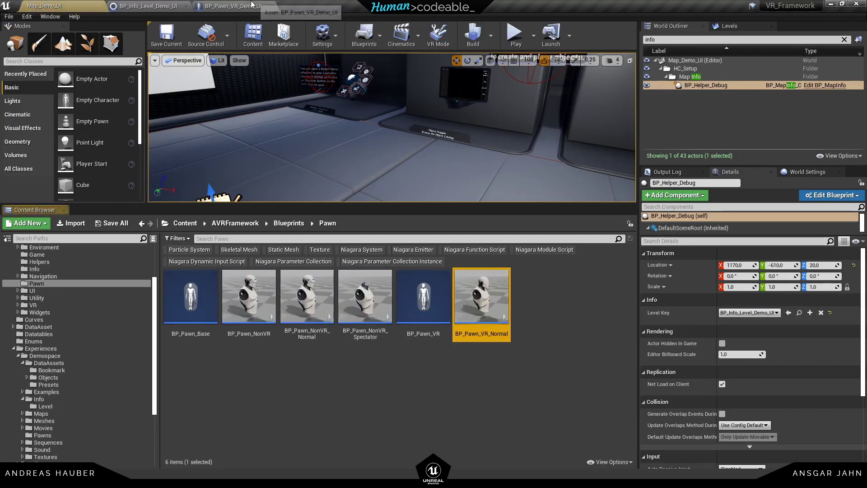
left_click(267, 6)
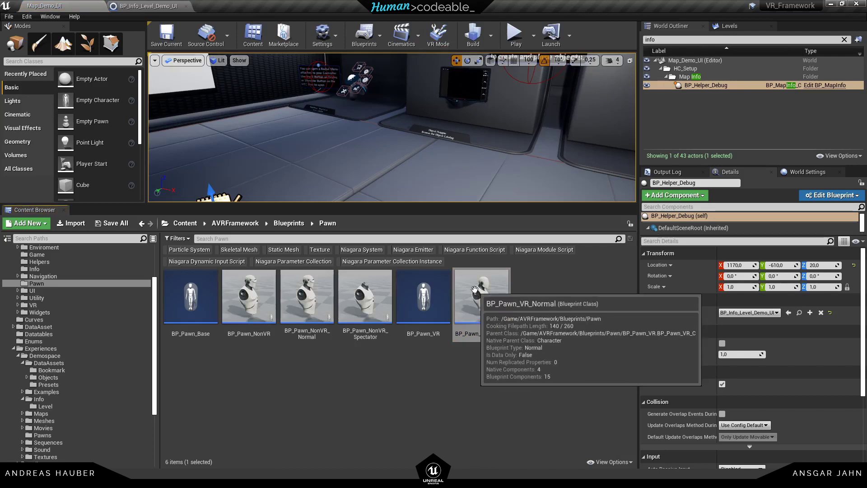
- Create a child blueprint class of BP_Pawn_VR_Normal and name it BP_Pawn_VR_Normal_Tutorial
right_click(475, 290)
left_click(524, 80)
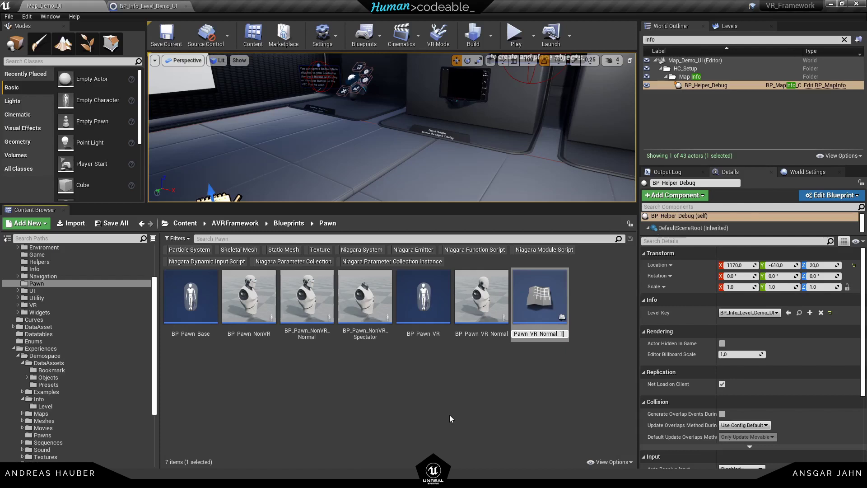
type("_Tutorial")
key("Return")
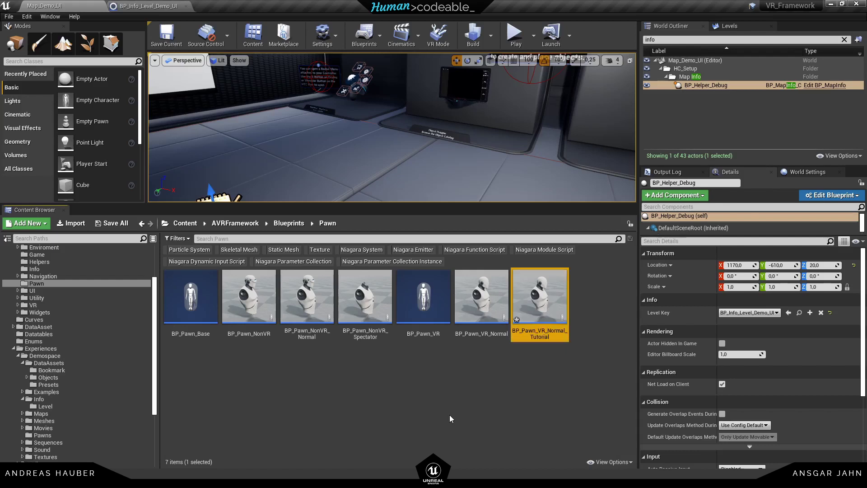
- Move BP_Pawn_VR_Normal_Tutorial into the Pawns folder under Experiences/Demospace
scroll(120, 388, "down", 3)
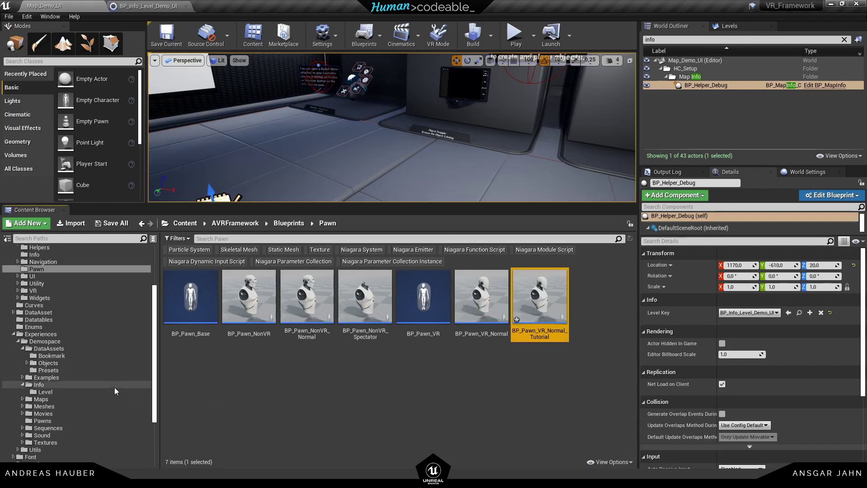
scroll(121, 389, "up", 2)
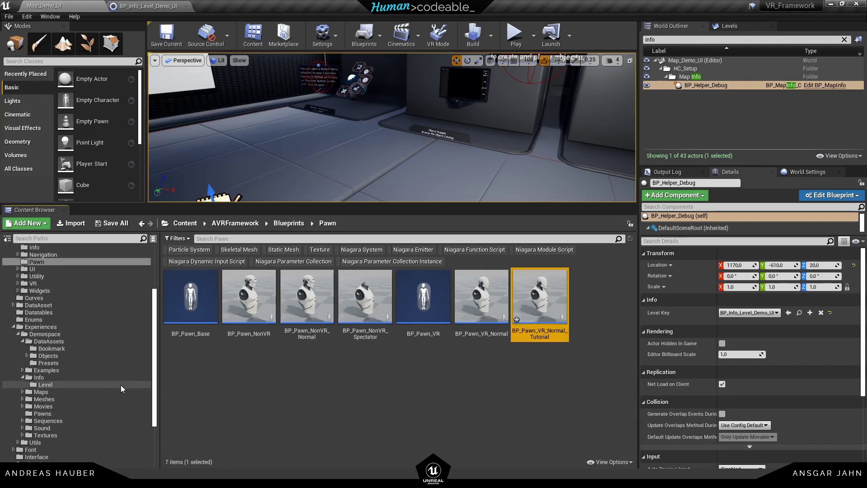
scroll(121, 389, "up", 2)
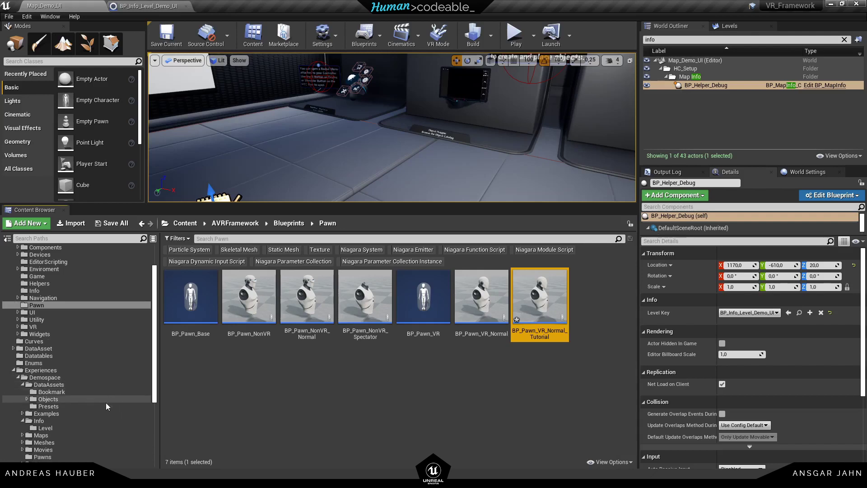
scroll(105, 414, "down", 1)
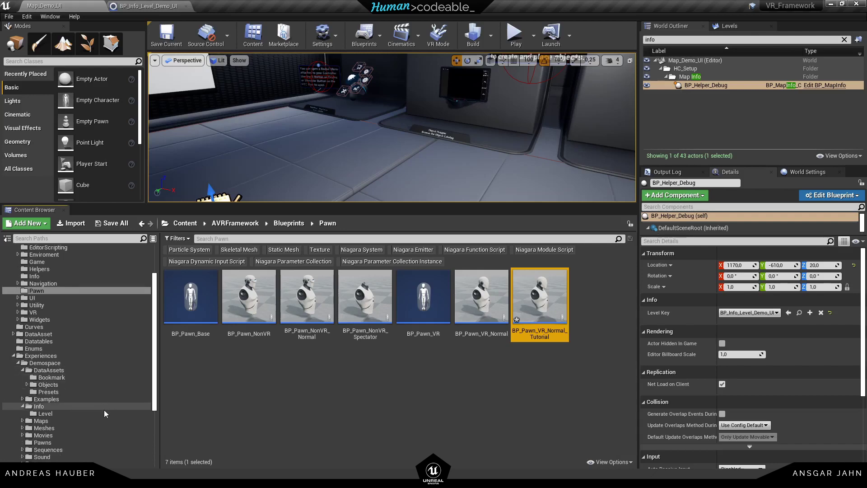
scroll(105, 414, "down", 1)
left_click_drag(530, 295, 52, 433)
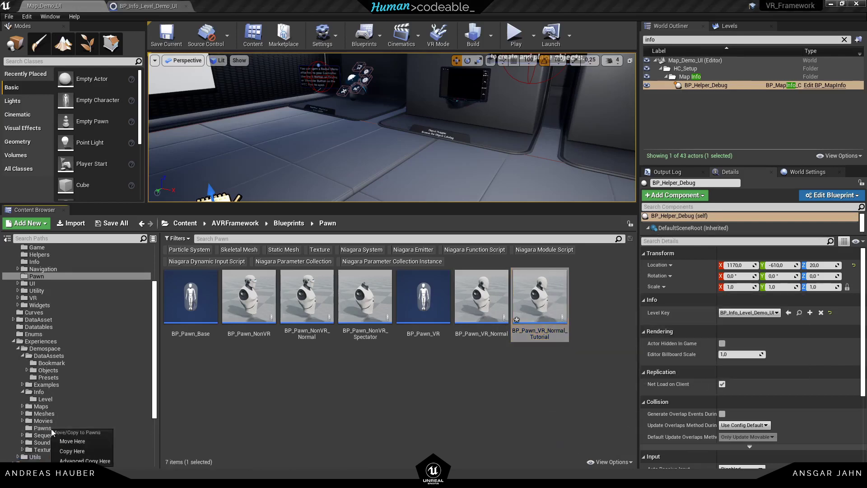
left_click(72, 442)
- Find BP_Pawn_VR_Normal_Tutorial in the Demospace Pawns folder with the search term "tut" and open it for editing
left_click(48, 429)
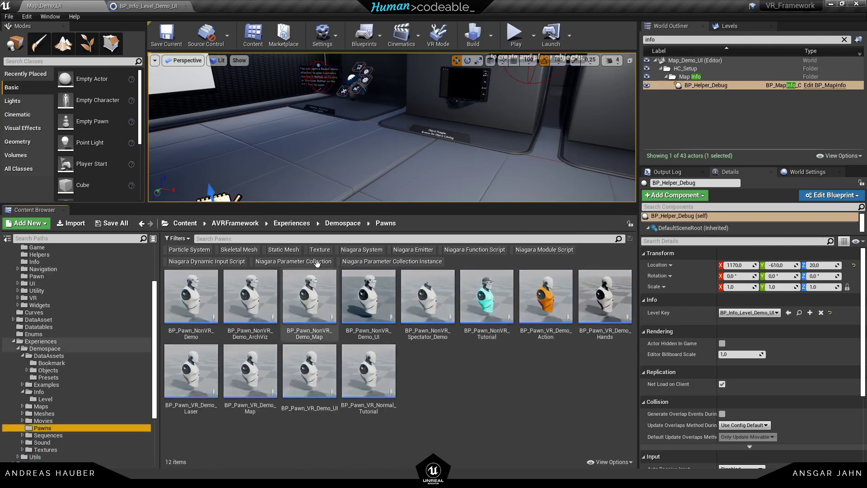
left_click(318, 238)
type("tut")
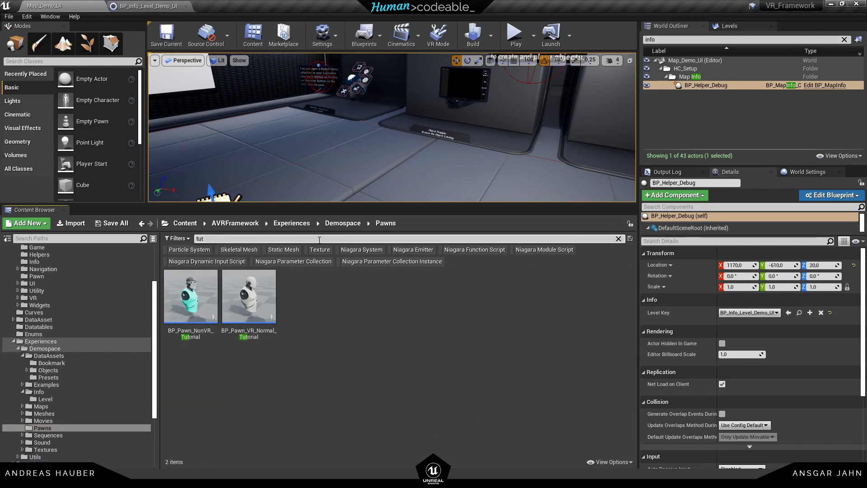
double_click(249, 298)
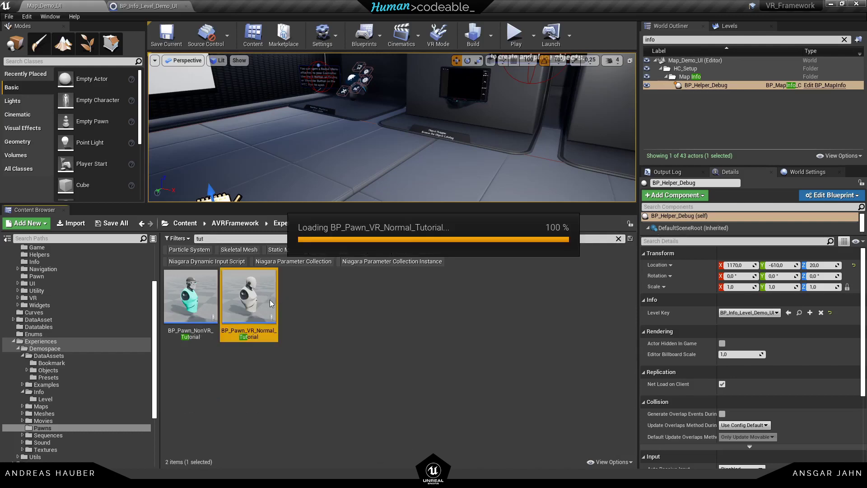
- Try M_UE4Man_Body_Tutorial on the torso mesh, replace it with M_UE4Man_Body_Action, and compile and save the pawn blueprint
scroll(327, 223, "up", 5)
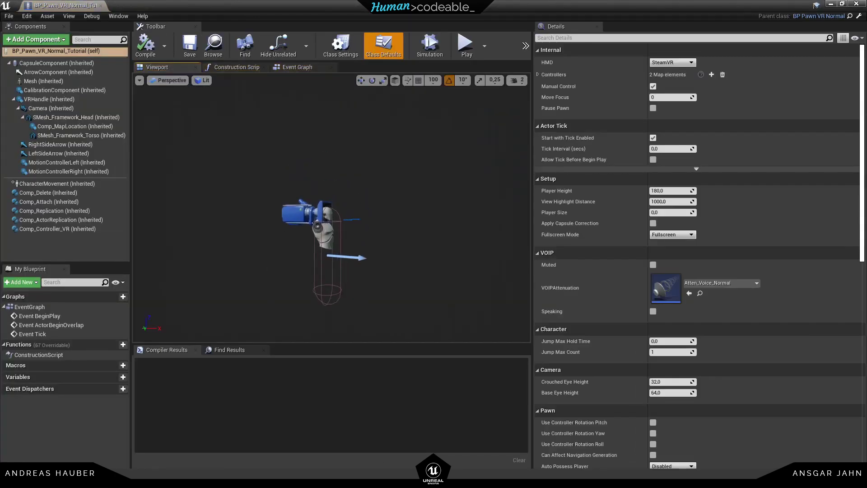
scroll(324, 260, "up", 5)
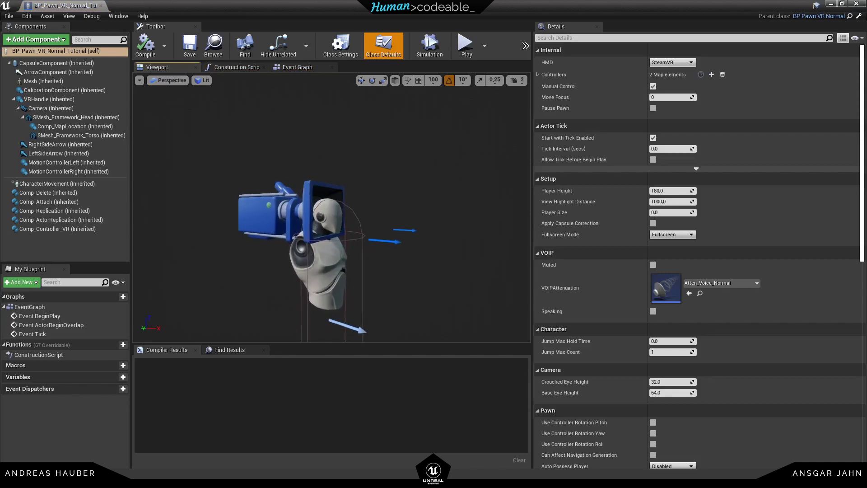
left_click(325, 260)
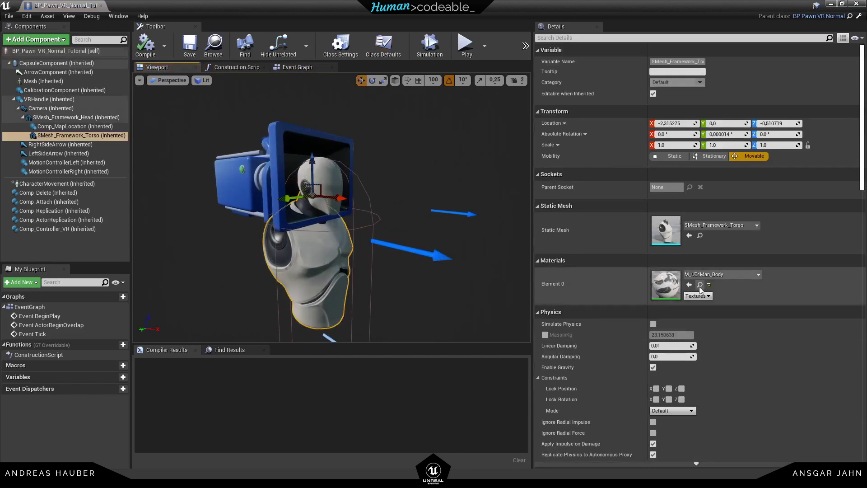
left_click(733, 275)
left_click(755, 235)
left_click(701, 276)
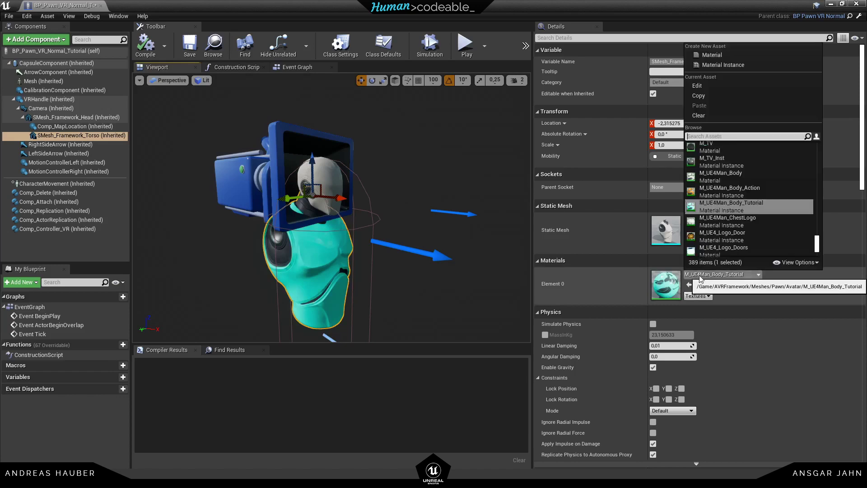
left_click(730, 192)
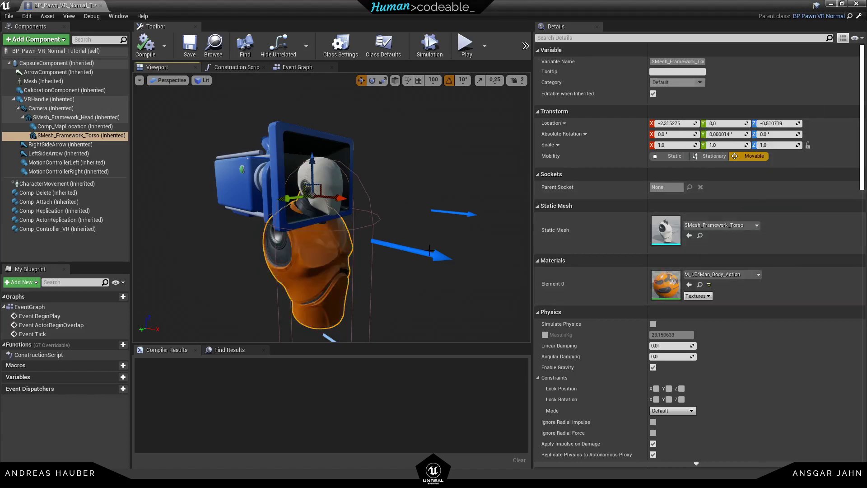
left_click(145, 45)
left_click(190, 45)
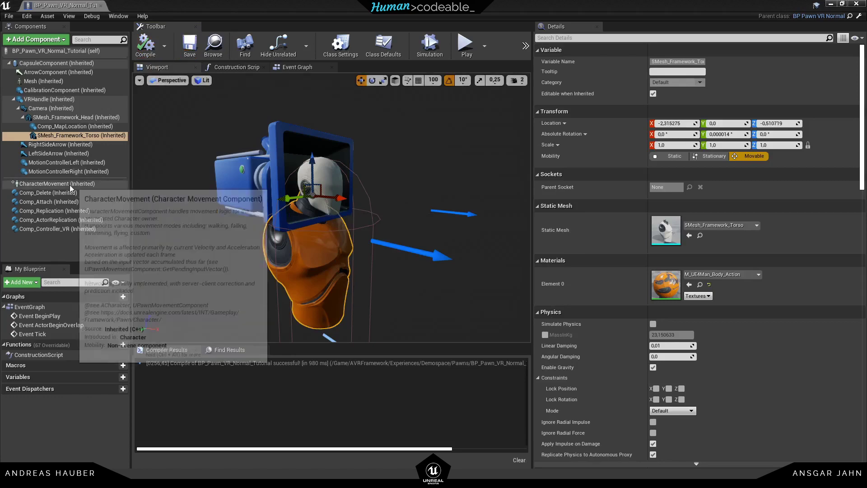
- Add a Comp UI Display component to the pawn, keeping its default name
left_click(56, 183)
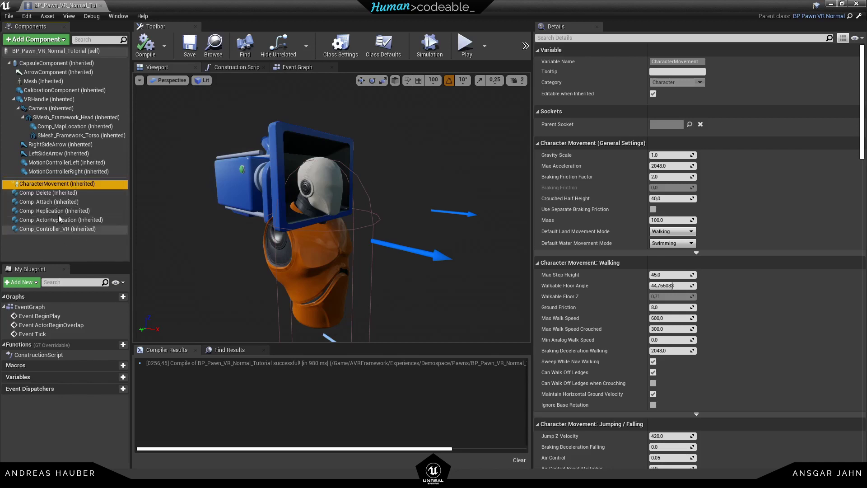
left_click(59, 41)
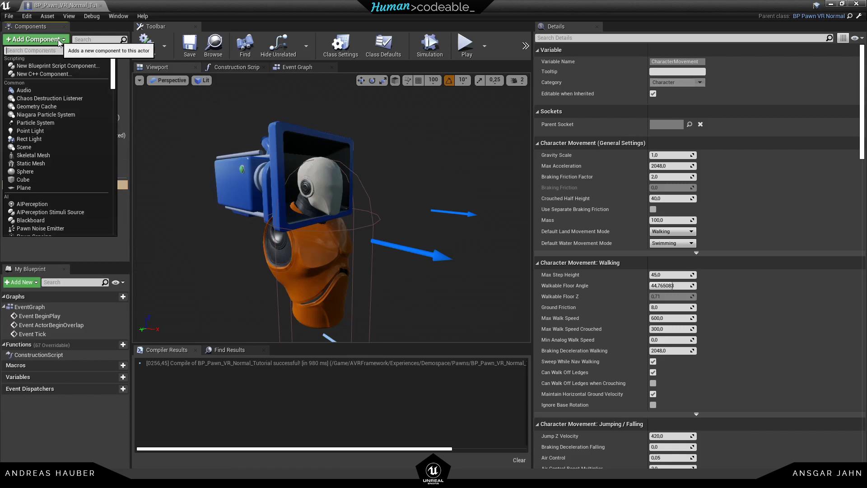
type("ui")
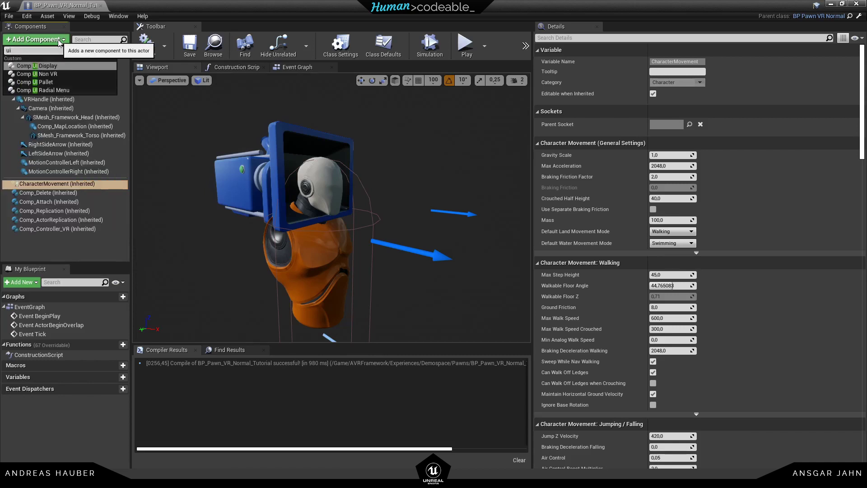
left_click(67, 65)
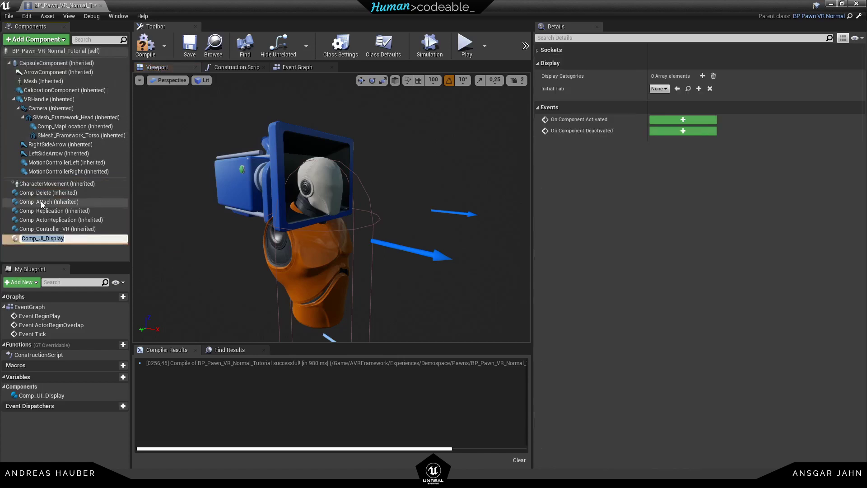
left_click(45, 193)
- Add three Display Categories to Comp_UI_Display: Widget_Display_Content_Achievements, Widget_Display_Content_Character and Widget_Display_Content_Inventory
left_click(40, 238)
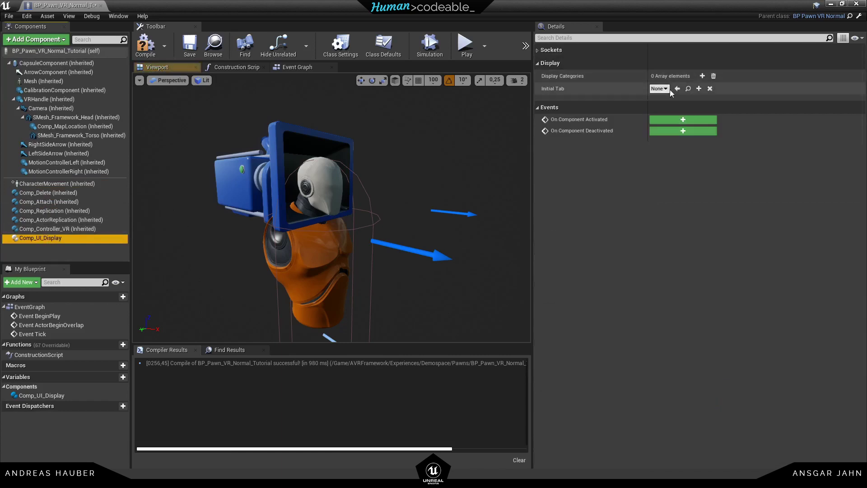
left_click(702, 75)
left_click(664, 89)
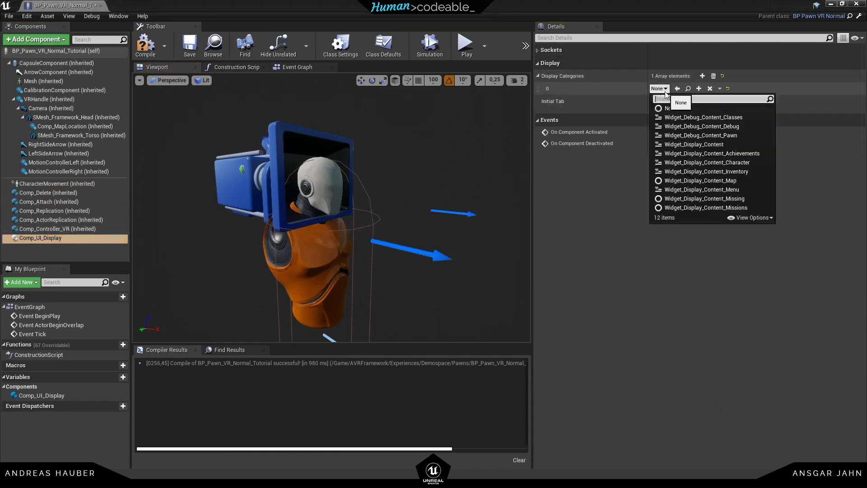
left_click(751, 155)
left_click(703, 75)
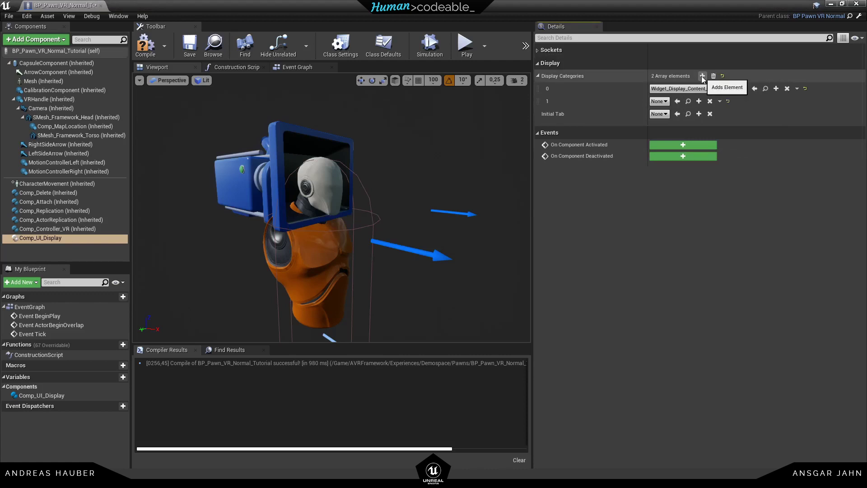
left_click(664, 102)
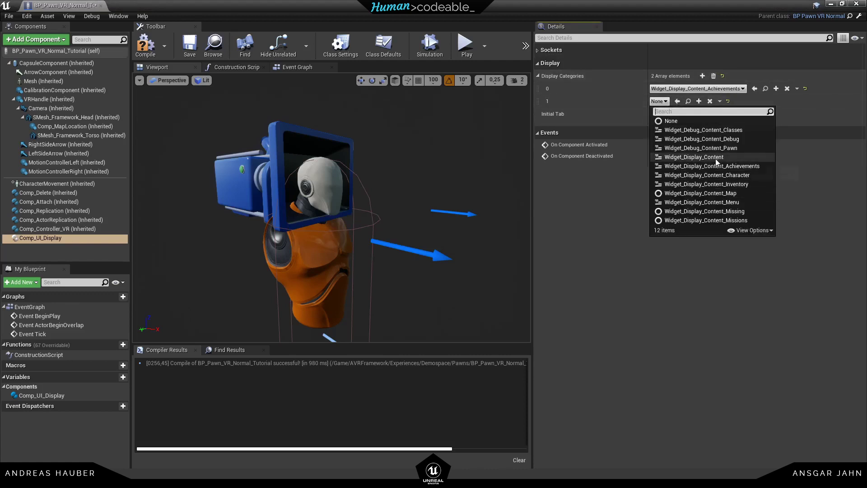
left_click(752, 179)
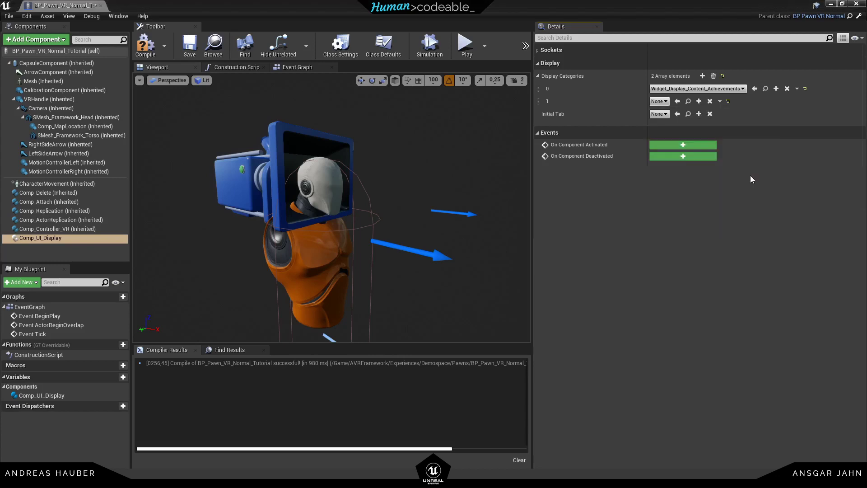
left_click(702, 76)
left_click(666, 114)
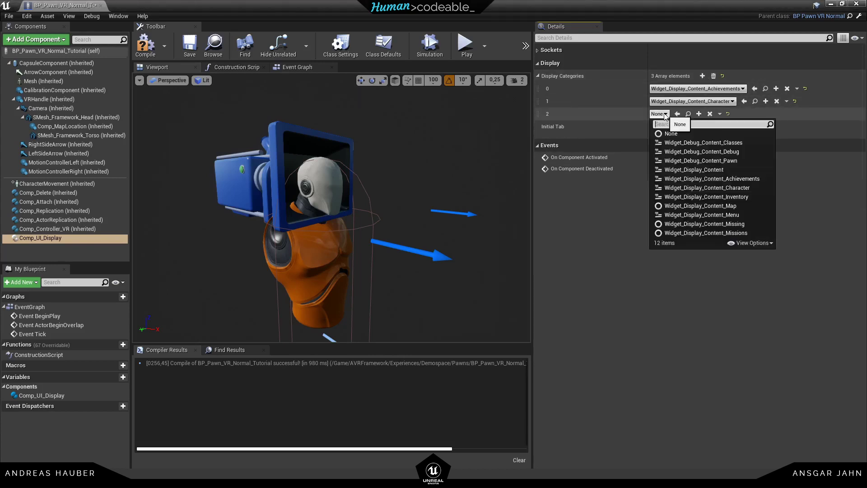
left_click(737, 197)
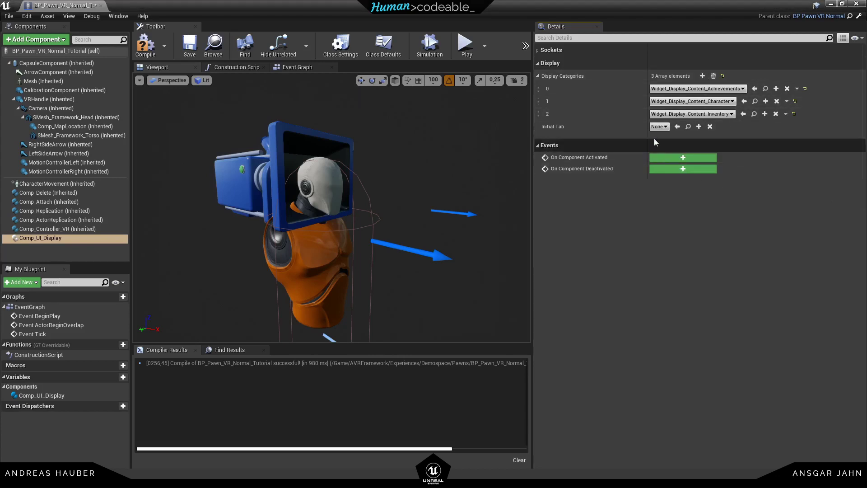
- Set the Initial Tab of Comp_UI_Display to Widget_Display_Content_Achievements, and compile and save the pawn
left_click(659, 127)
left_click(744, 192)
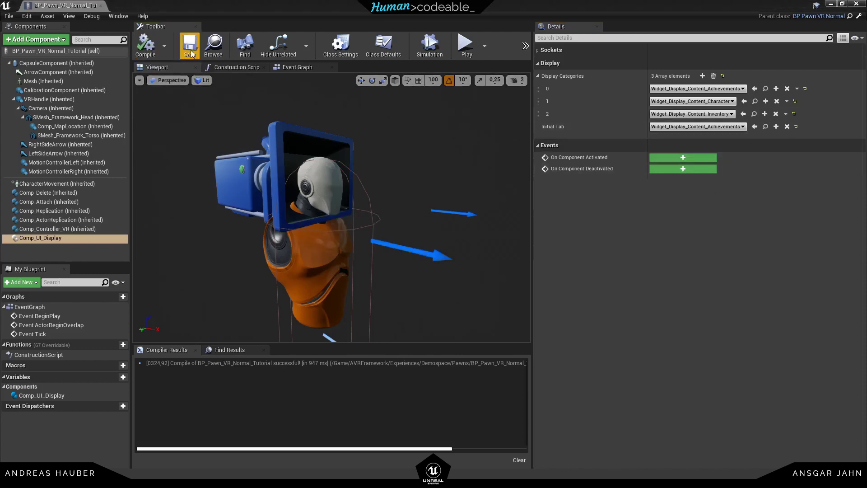
- Examine the left controller classes and the Controller Mesh Override options of the inherited Comp_Controller_VR component
left_click(72, 229)
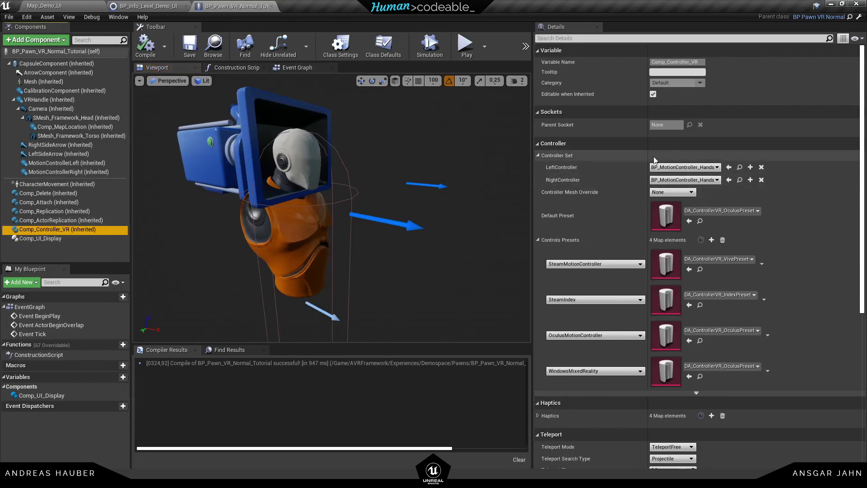
left_click(705, 167)
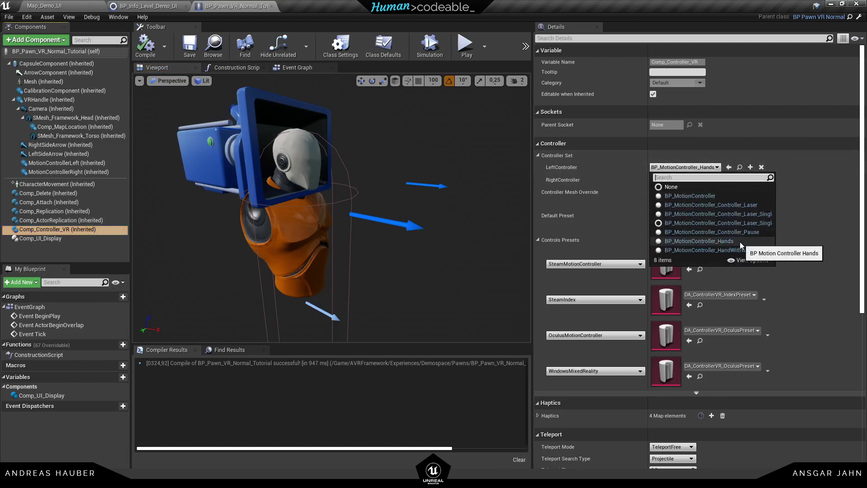
left_click(573, 180)
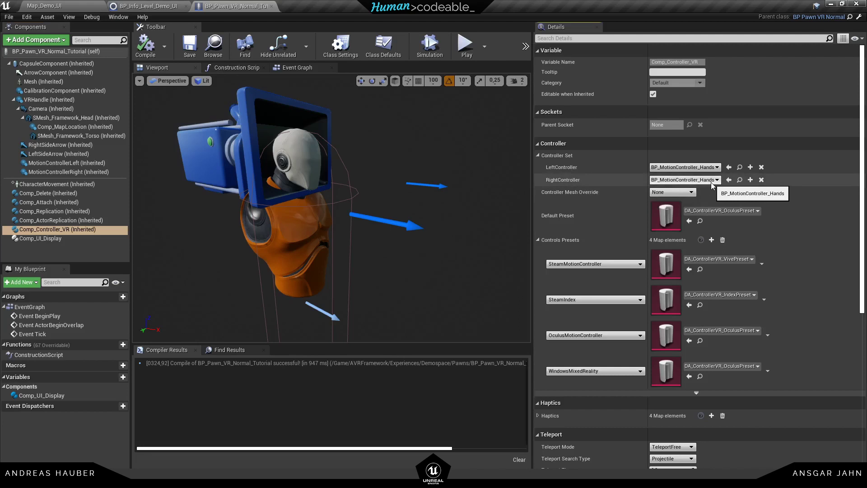
left_click(689, 193)
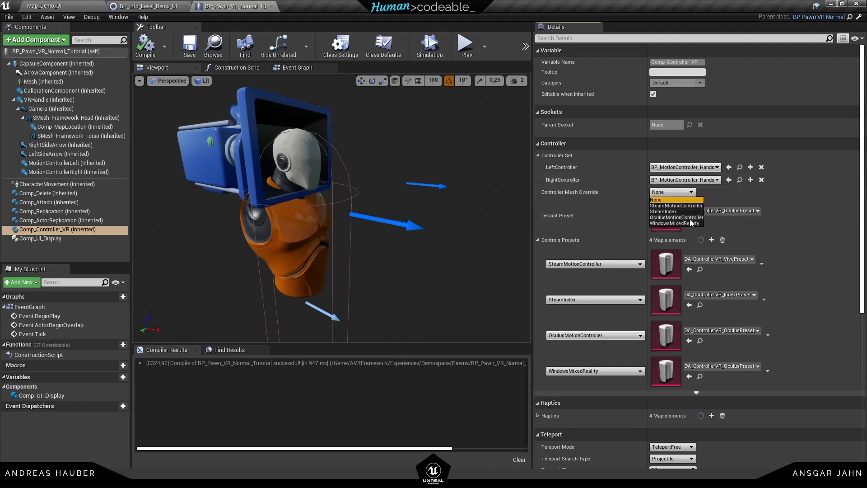
left_click(559, 201)
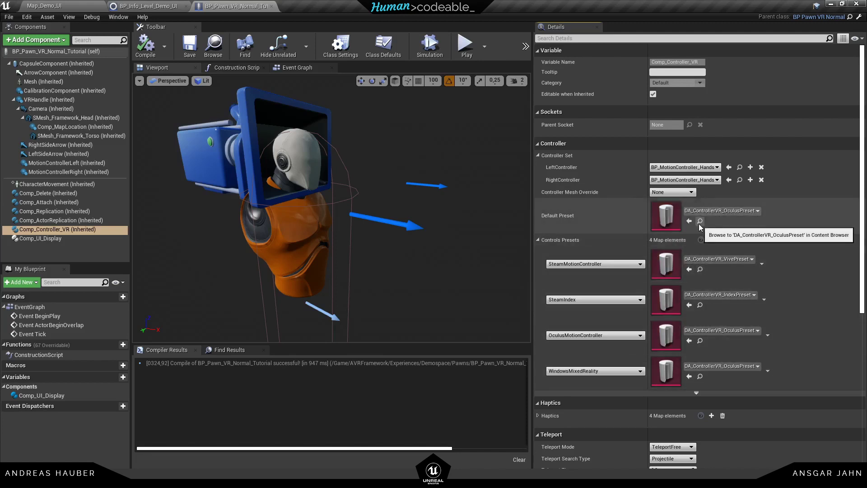
- Locate the DA_ControllerVR_OculusPreset asset used as Default Preset and duplicate it as DA_ControllerVR_Oculus_Tutorial
left_click(699, 223)
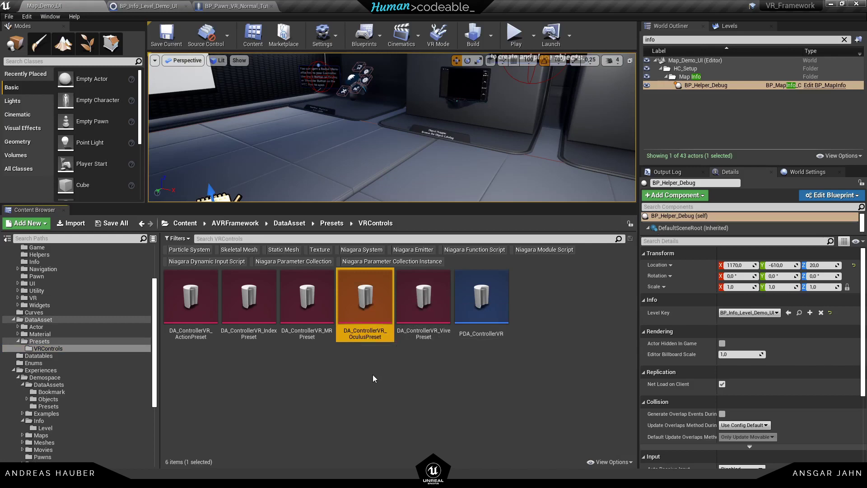
key("ctrl+w")
key("End")
key("BackSpace")
key("BackSpace")
key("BackSpace")
key("BackSpace")
key("BackSpace")
key("BackSpace")
key("BackSpace")
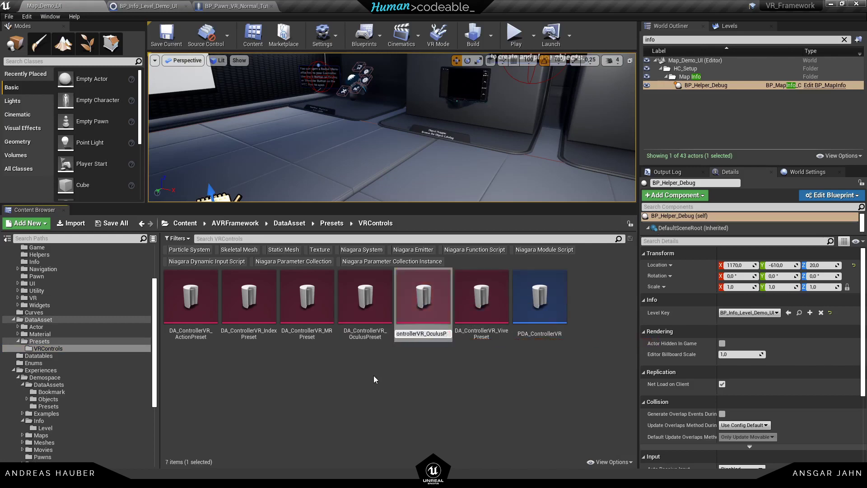
type("_Tutorial")
key("Return")
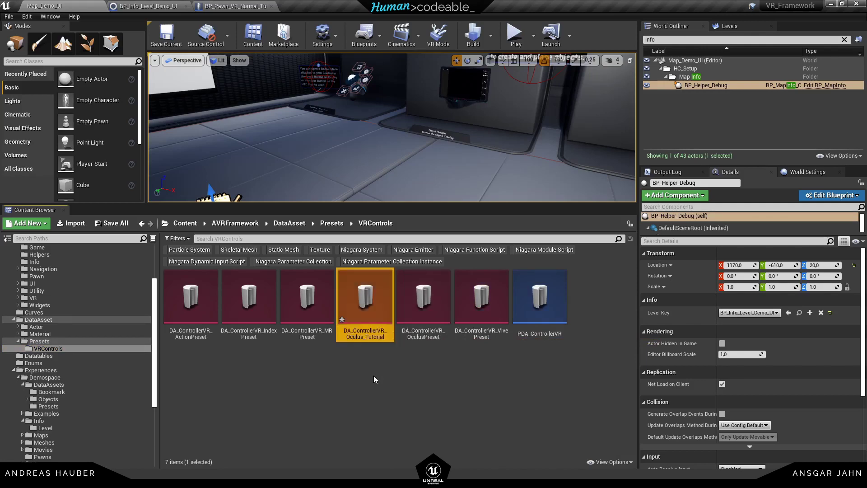
- Assign DA_ControllerVR_Oculus_Tutorial as the Default Preset and OculusMotionController preset of Comp_Controller_VR, and compile and save the pawn
left_click(206, 8)
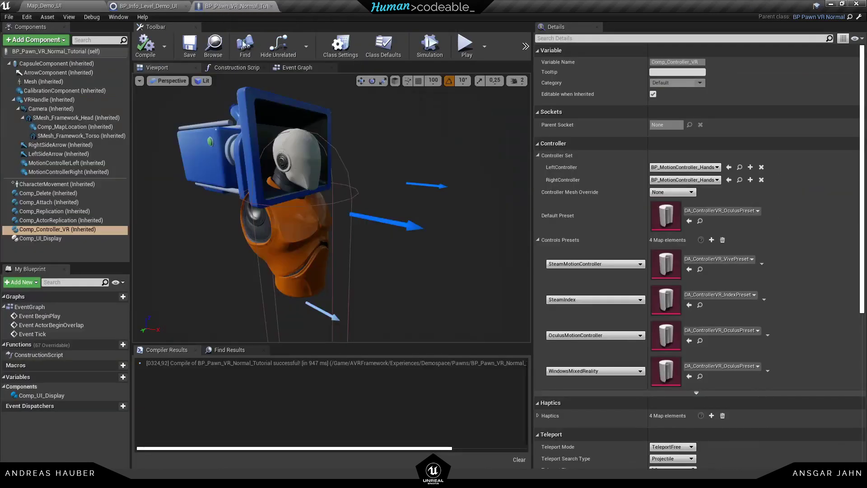
left_click(690, 221)
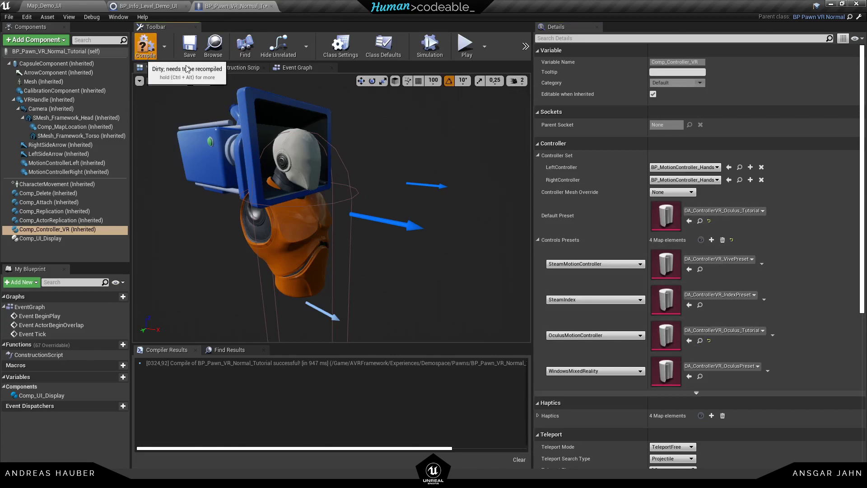
left_click(146, 45)
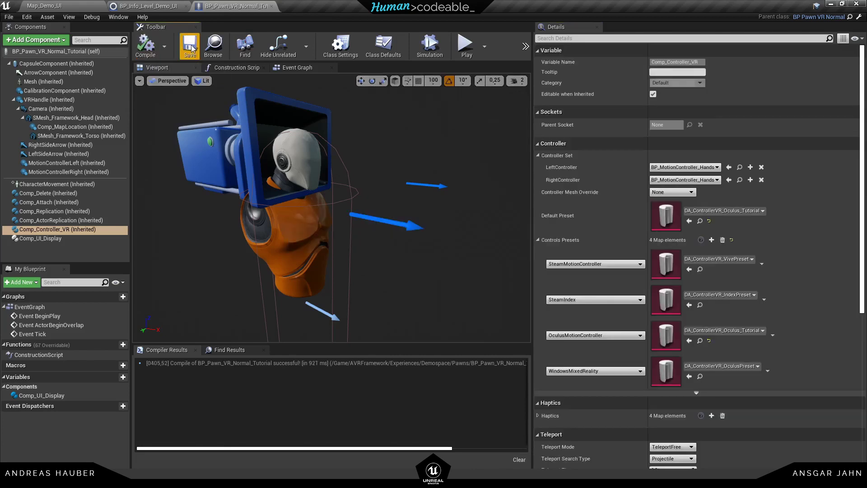
- Open DA_ControllerVR_Oculus_Tutorial and reset the key maps of both the Right and Left elements to their defaults
double_click(668, 214)
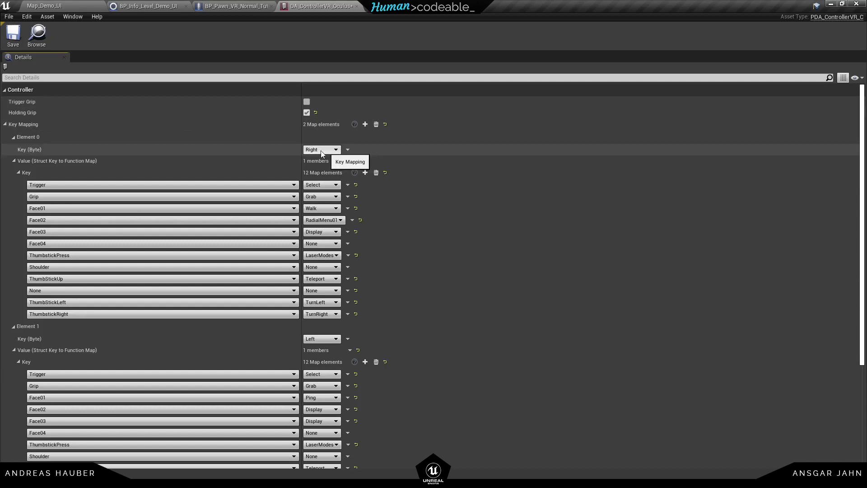
left_click(386, 173)
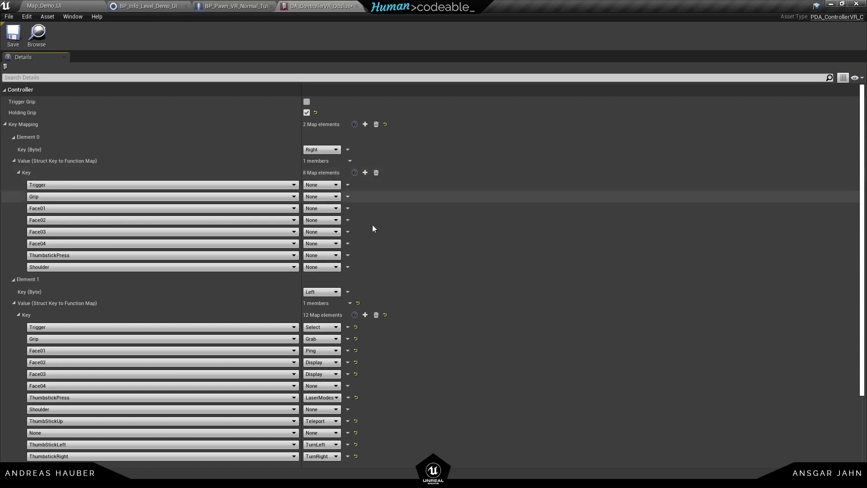
left_click(385, 316)
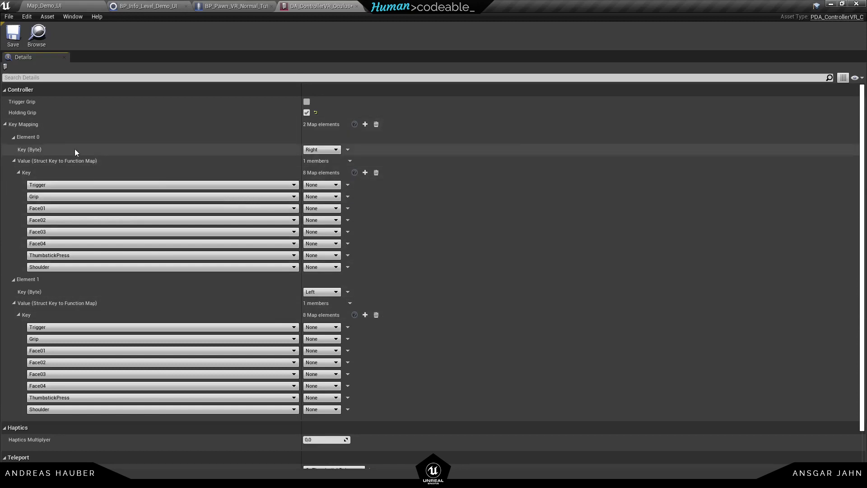
- Map the Right controller's Trigger to Select, Grip to Grab and Face01 to Display, and save the preset
left_click(324, 187)
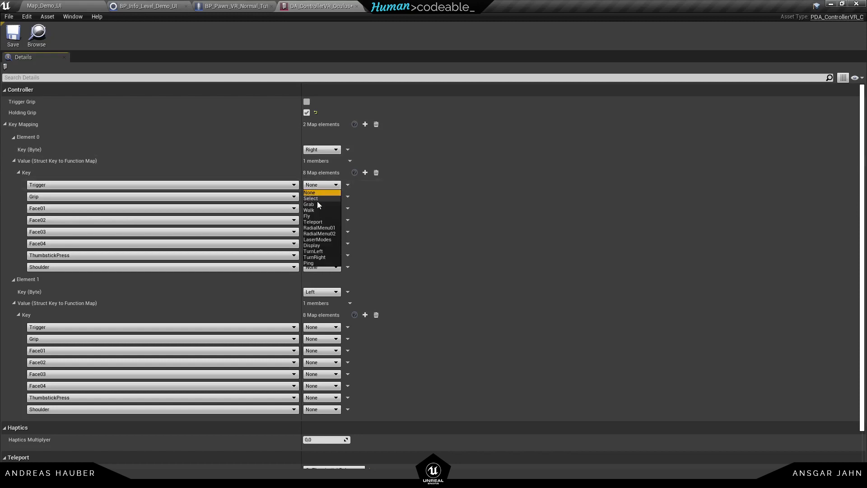
left_click(315, 199)
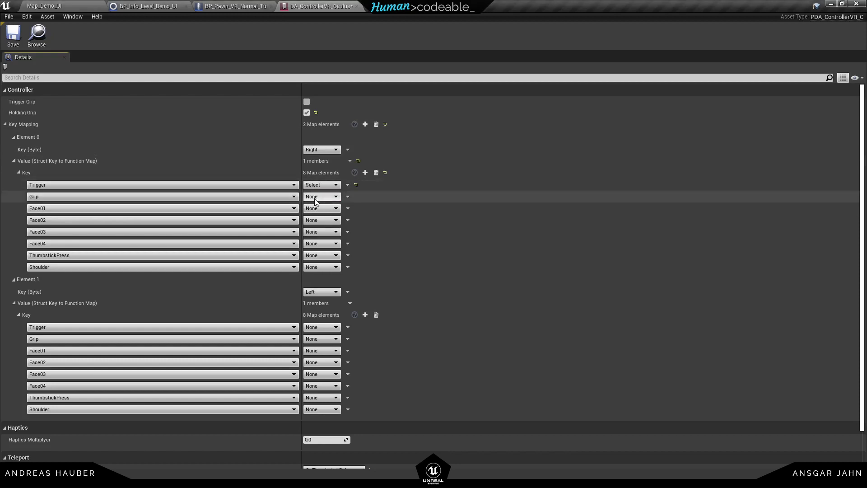
left_click(318, 197)
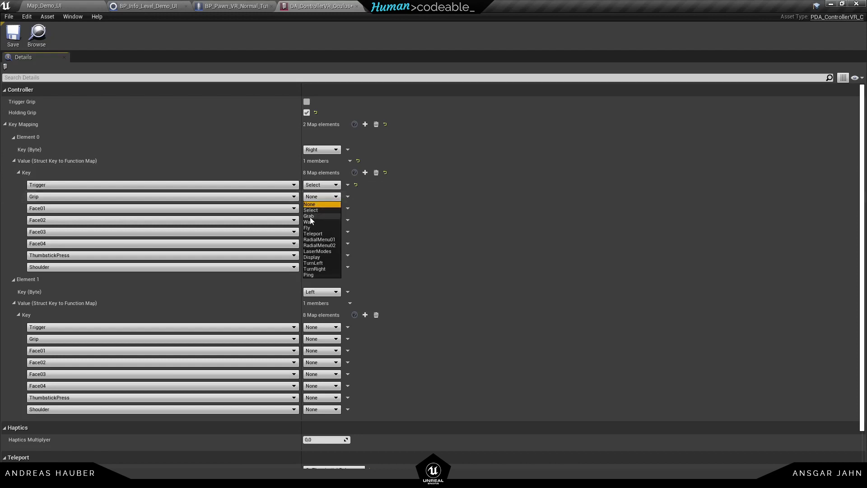
left_click(309, 216)
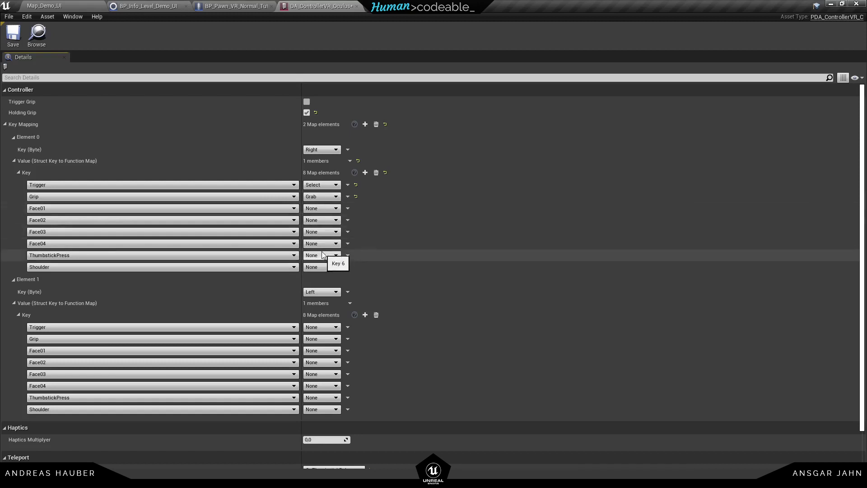
left_click(322, 208)
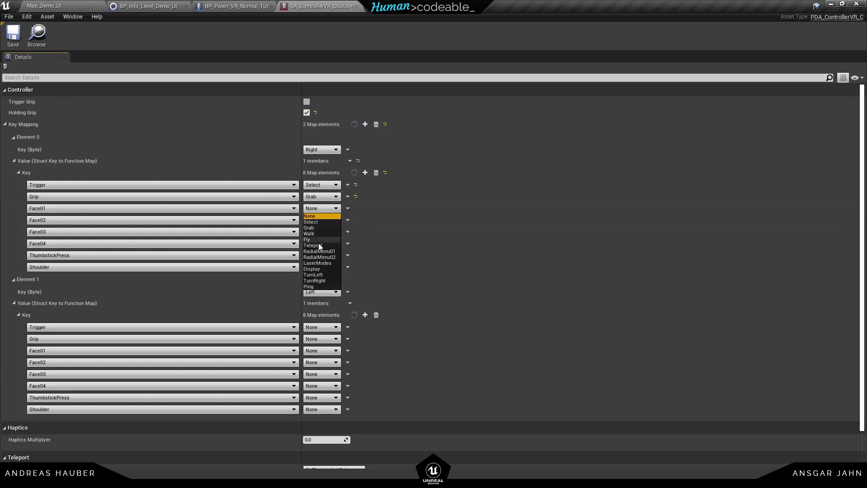
left_click(318, 269)
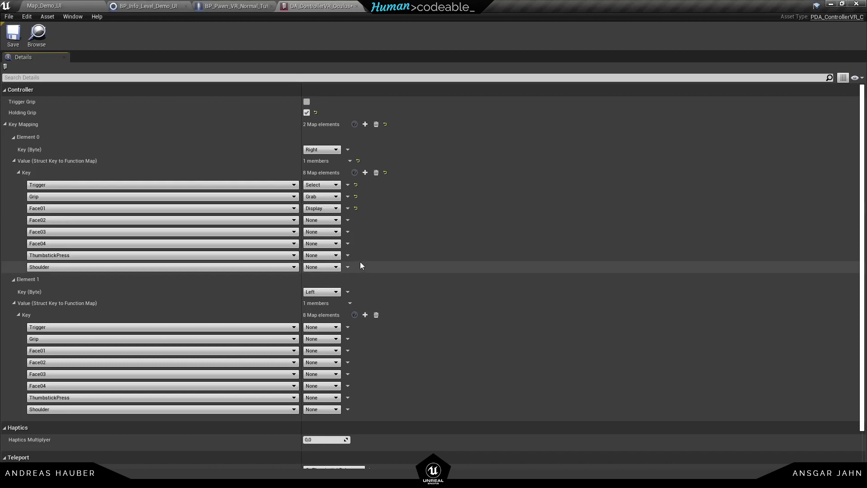
left_click(13, 34)
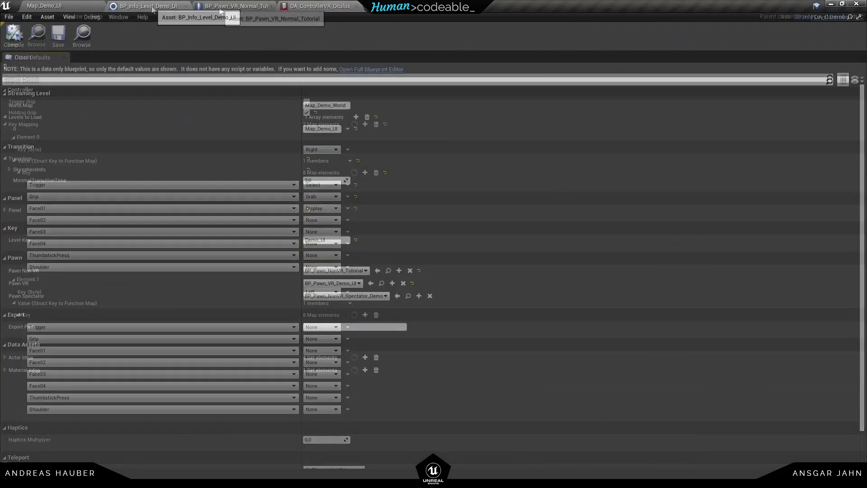
- Set Pawn VR in BP_Info_Level_Demo_UI to BP_Pawn_VR_Normal_Tutorial
left_click(151, 6)
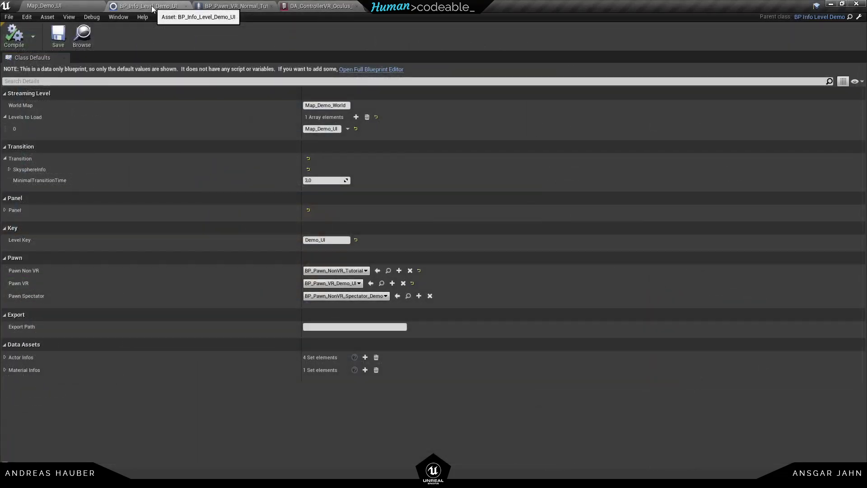
left_click(353, 284)
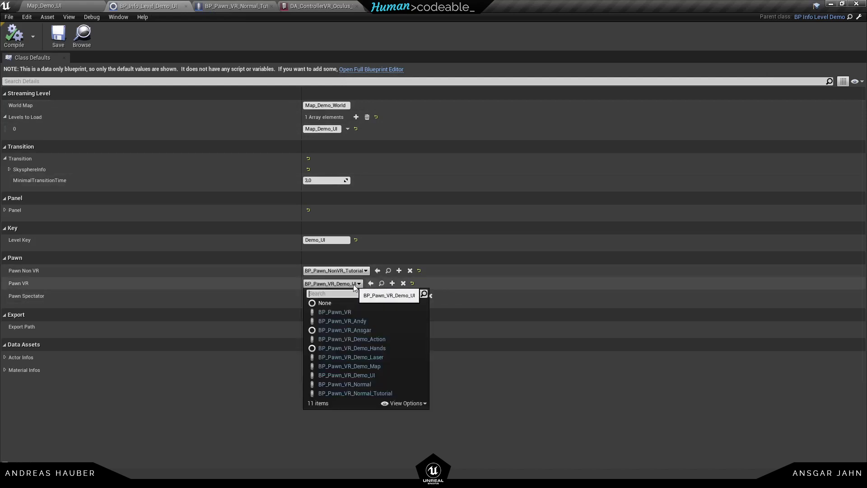
left_click(362, 394)
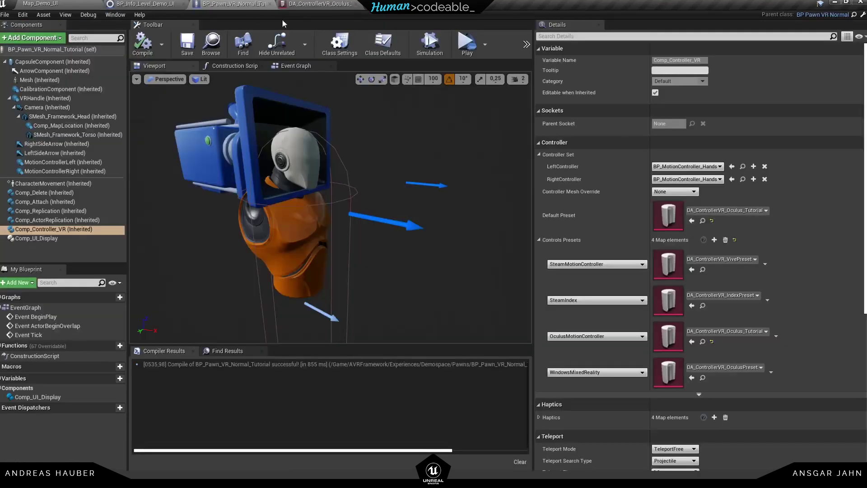
- Set the pawn's RightController in Comp_Controller_VR to BP_MotionController_HandWithWatch, and compile and save the pawn
left_click(691, 180)
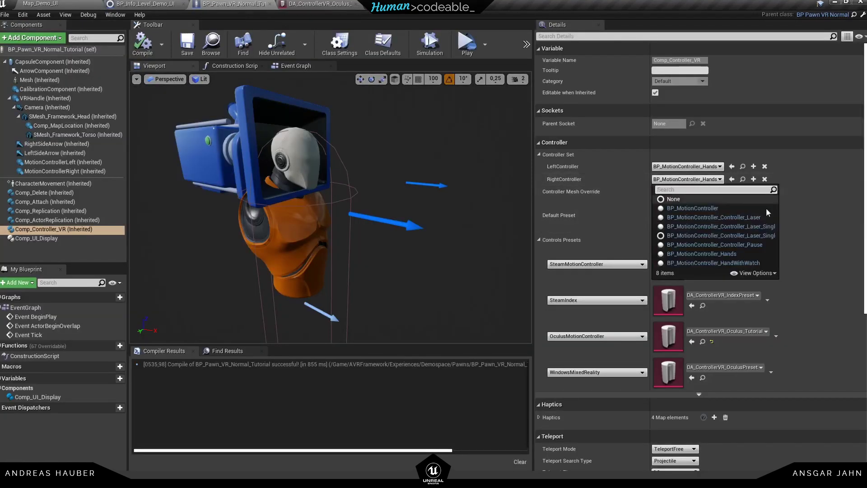
left_click(714, 263)
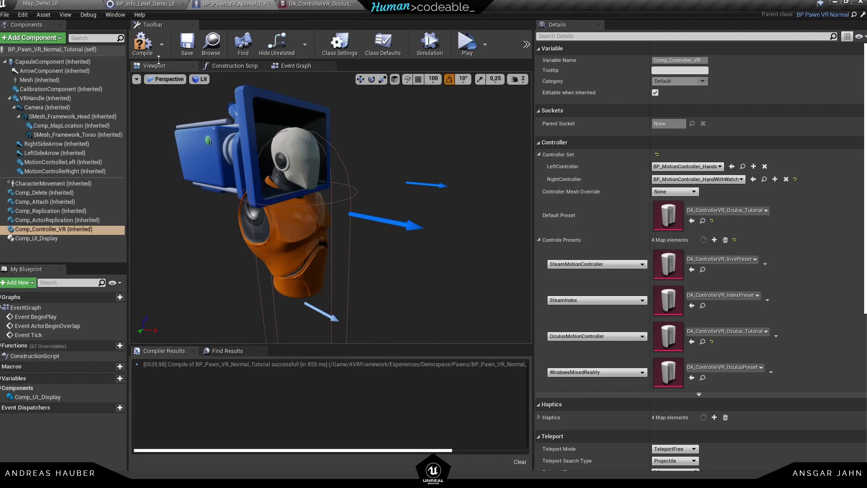
left_click(192, 51)
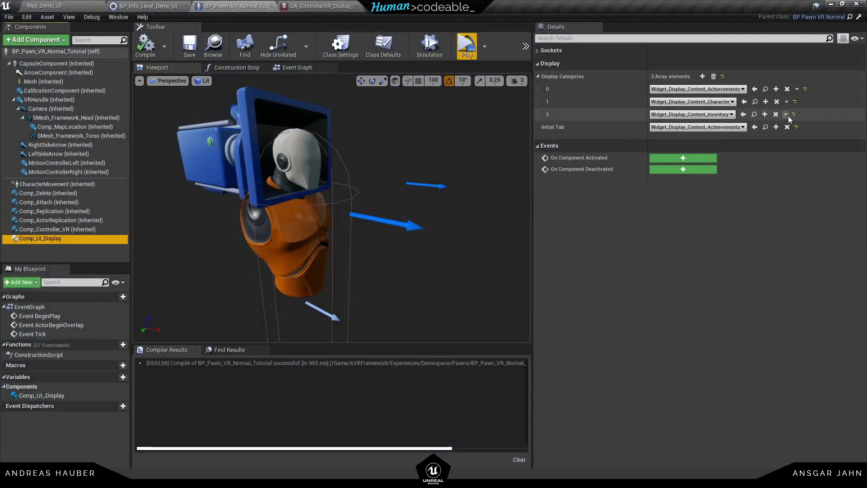
- Delete the Widget_Display_Content_Inventory entry from the Display Categories of Comp_UI_Display
left_click(787, 115)
left_click(808, 133)
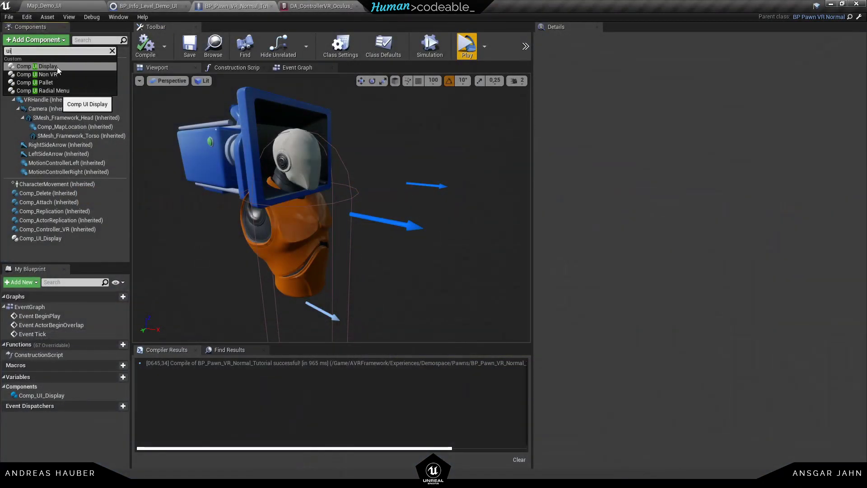
- Add a Comp UI Radial Menu component with BP_Radial_Button_Pallet_Bookmarks and BP_Radial_Button_Pallet_Objects as Radial Menu 01 entries
left_click(61, 92)
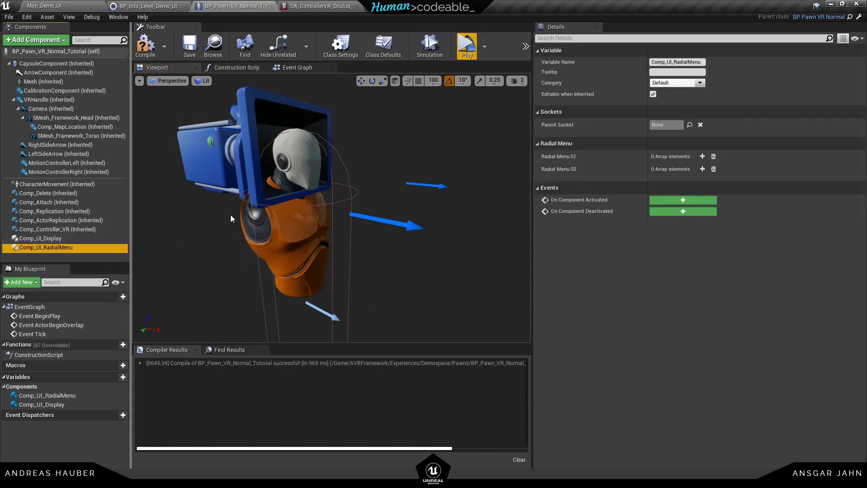
left_click(703, 156)
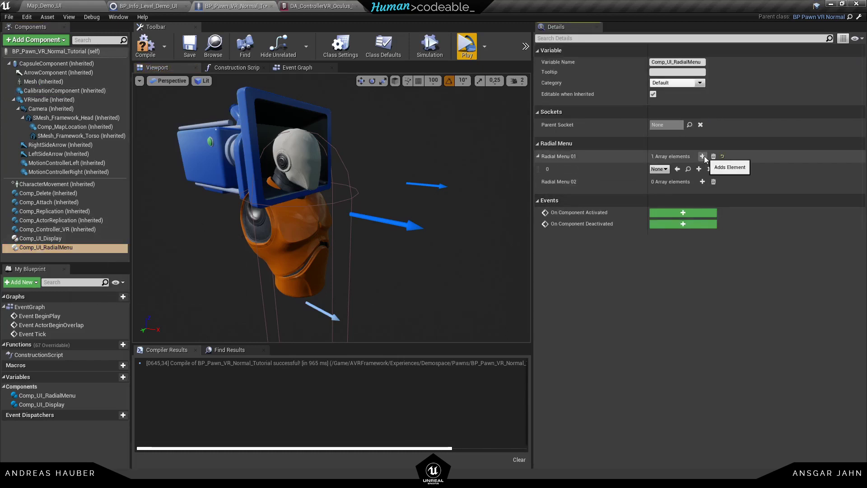
left_click(660, 169)
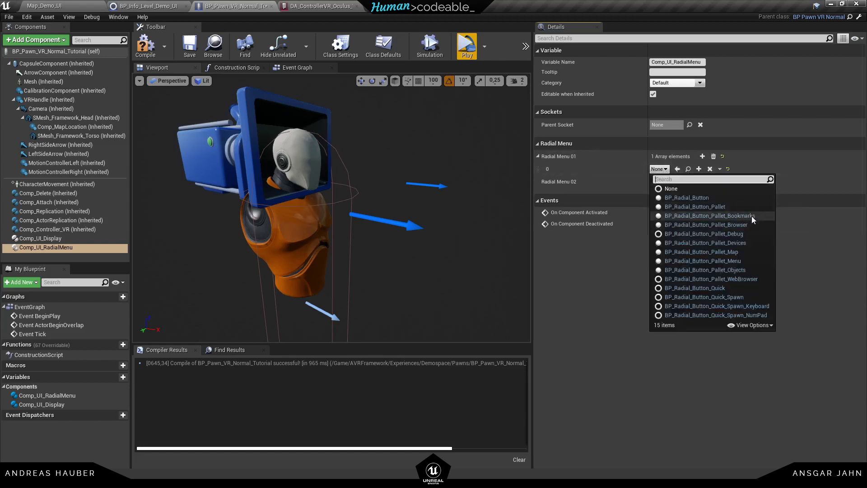
left_click(752, 216)
left_click(702, 156)
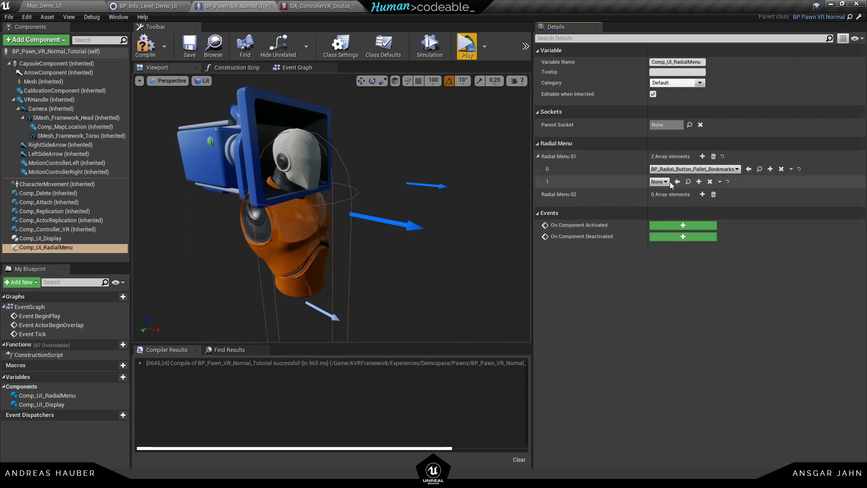
left_click(669, 181)
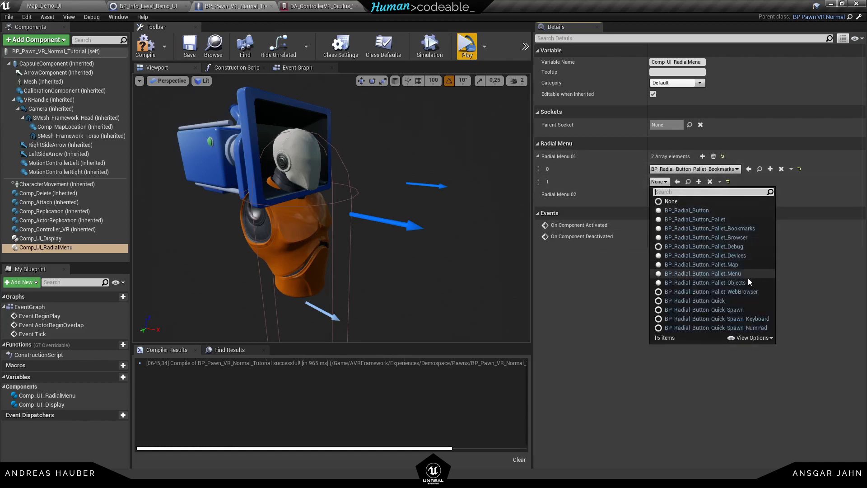
left_click(705, 283)
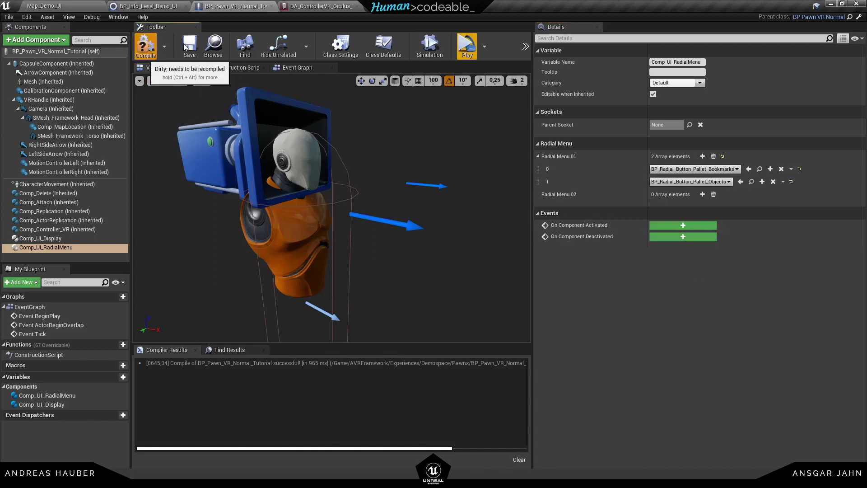
- In the Oculus tutorial controller mapping, map the left controller's Face01 to RadialMenu01 and Grip to Grab
left_click(304, 7)
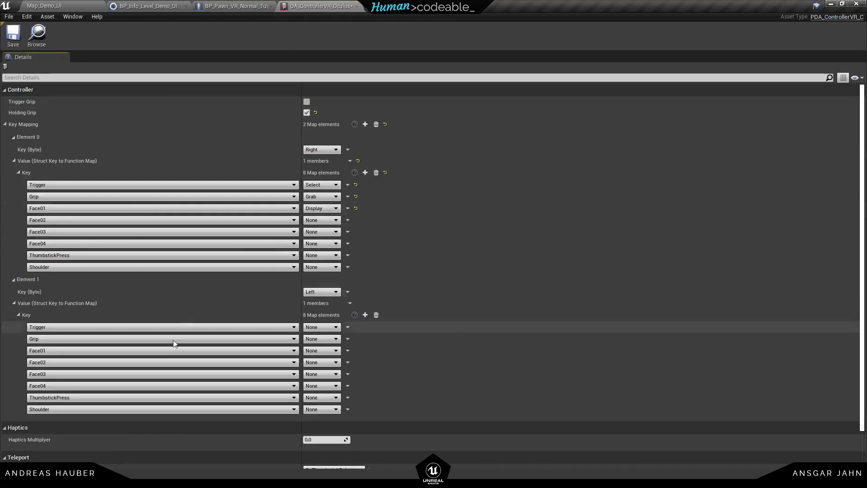
left_click(322, 350)
left_click(331, 394)
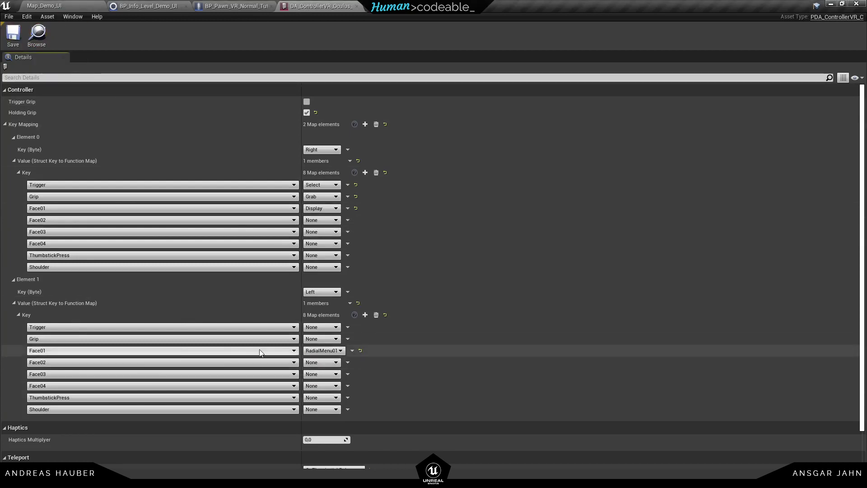
left_click(323, 339)
left_click(310, 358)
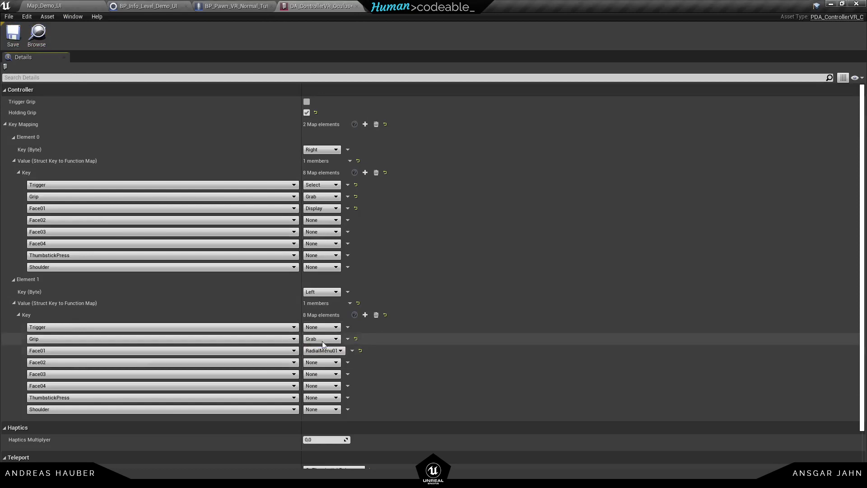
- Assign a function to the left controller's Trigger and save the controller mapping asset
left_click(321, 327)
left_click(311, 341)
left_click(13, 34)
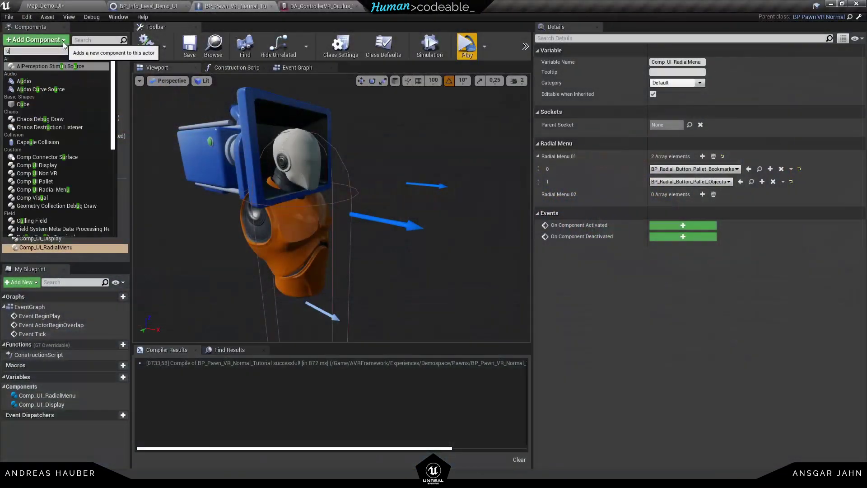
- Add a Comp UI Pallet component to BP_Pawn_VR_Normal_Tutorial, keeping its default name
type("ui")
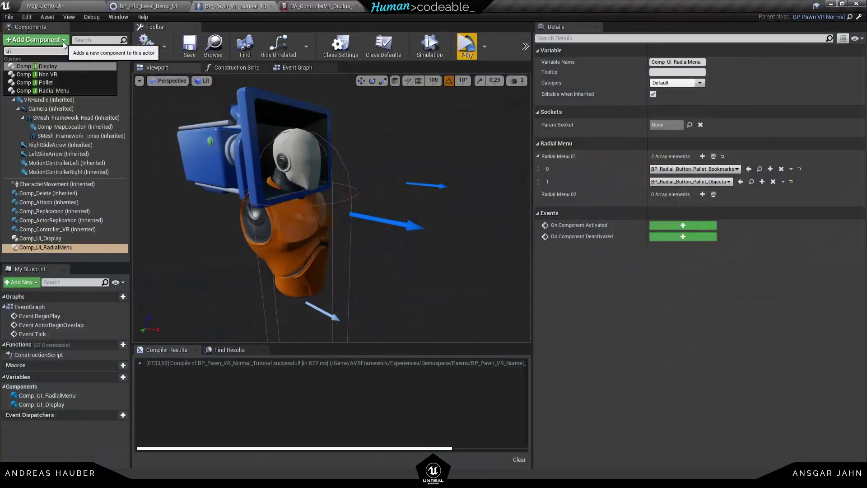
left_click(57, 82)
key("Return")
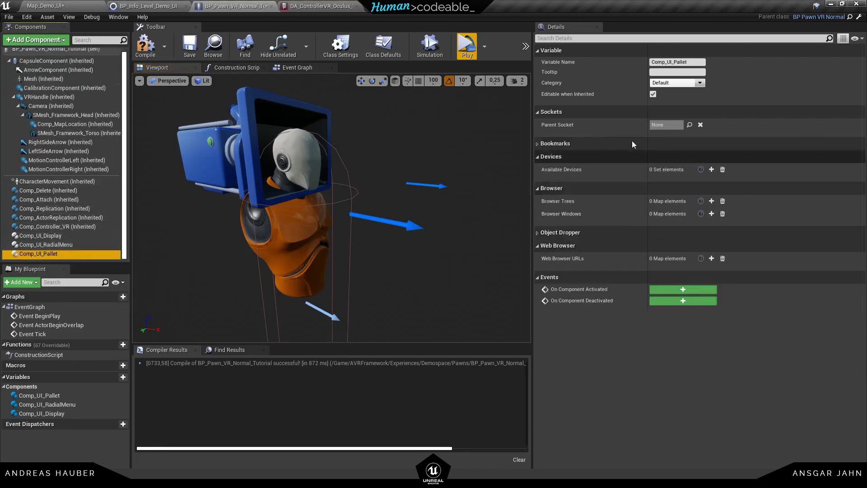
- Add BP_Bookmarks_Arrow as the first Available Bookmarks entry of Comp_UI_Pallet
left_click(537, 143)
left_click(712, 157)
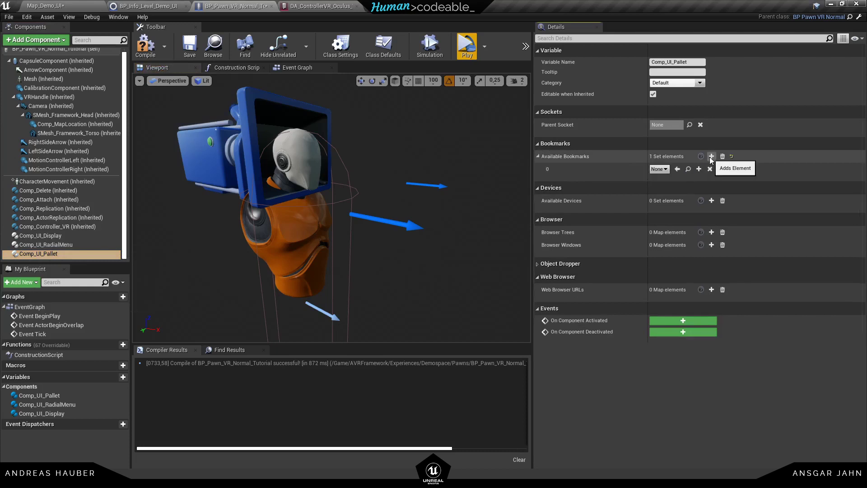
left_click(660, 169)
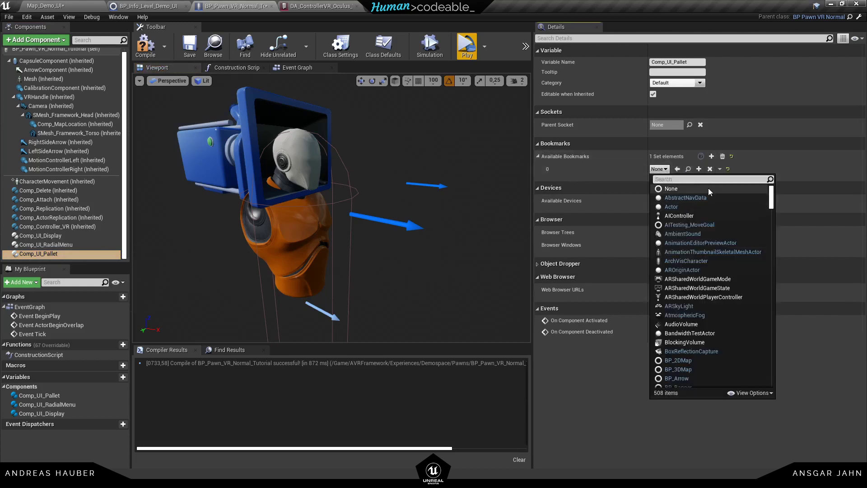
type("book")
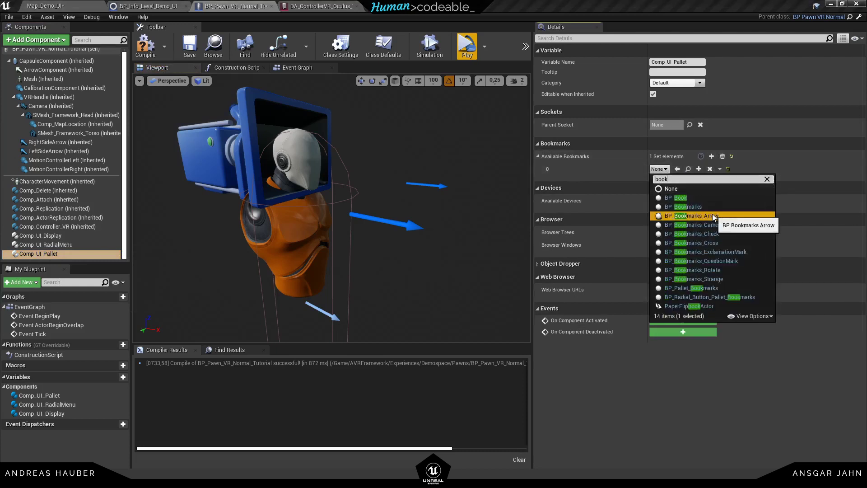
left_click(713, 216)
- Add BP_Bookmarks_Check and BP_Bookmarks_ExclamationMark as further Available Bookmarks entries of Comp_UI_Pallet
left_click(712, 157)
left_click(661, 182)
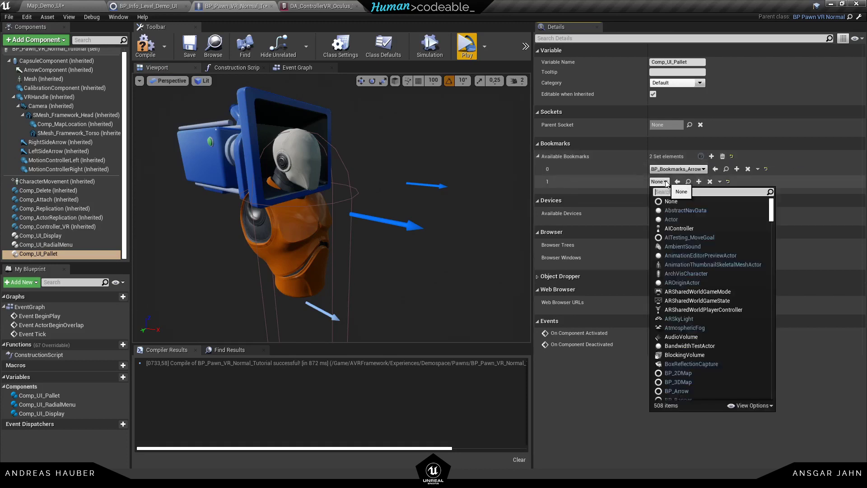
type("book")
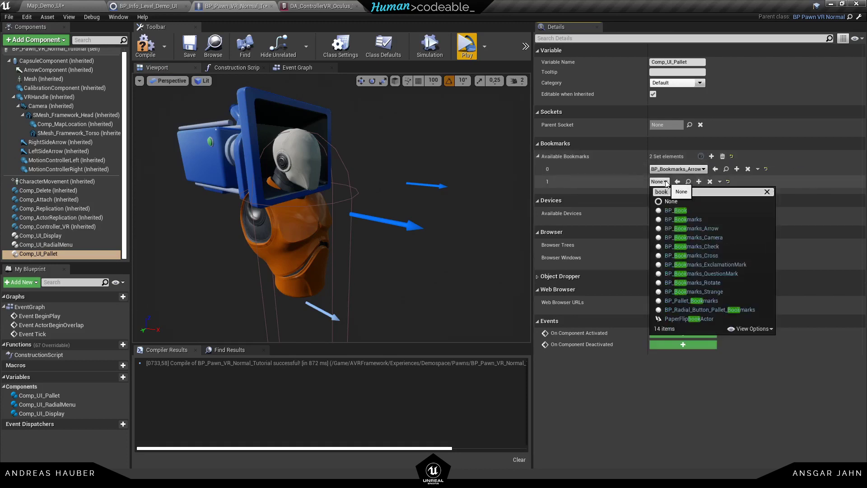
left_click(692, 246)
left_click(712, 156)
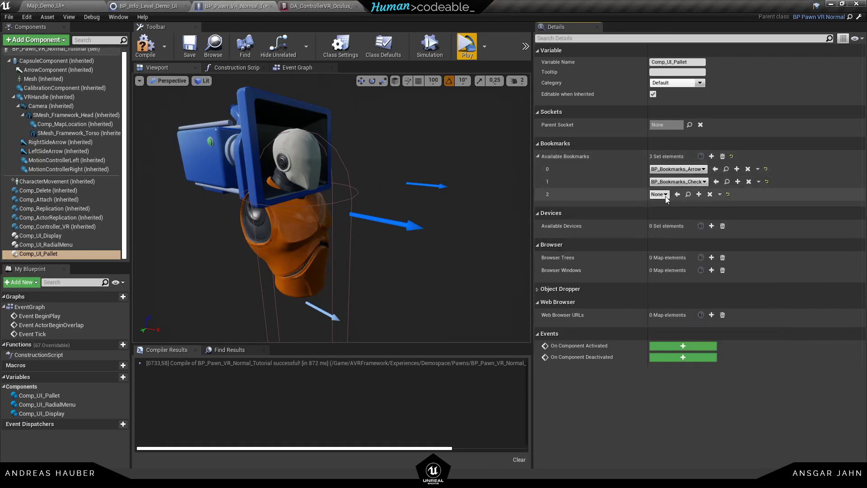
left_click(659, 194)
type("book")
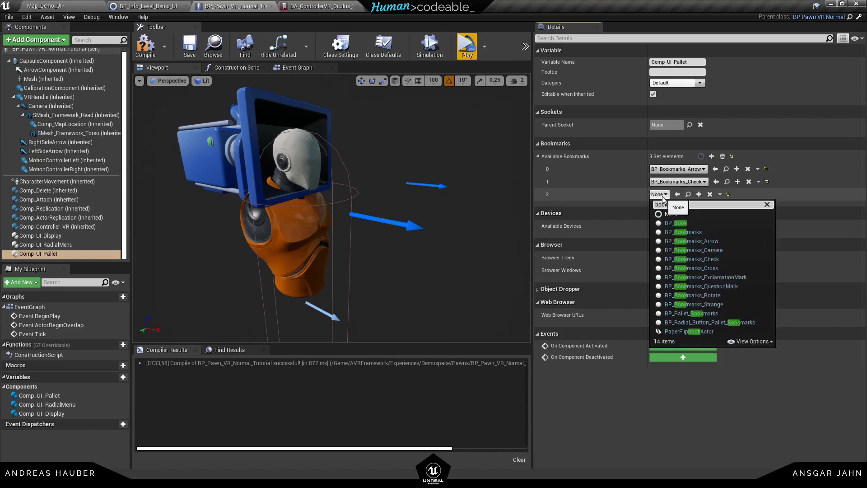
left_click(731, 278)
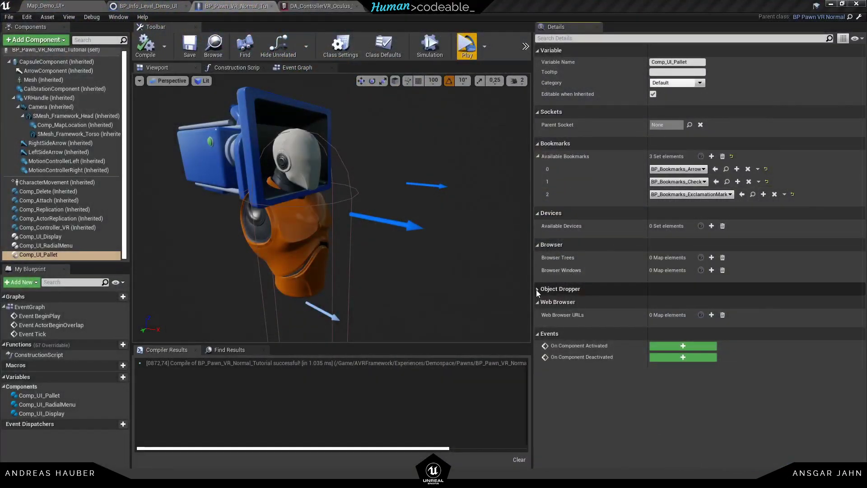
- Set the Object Dropper's DA List to DAList_Demo, integrate the list and check the resulting Available Objects
left_click(538, 289)
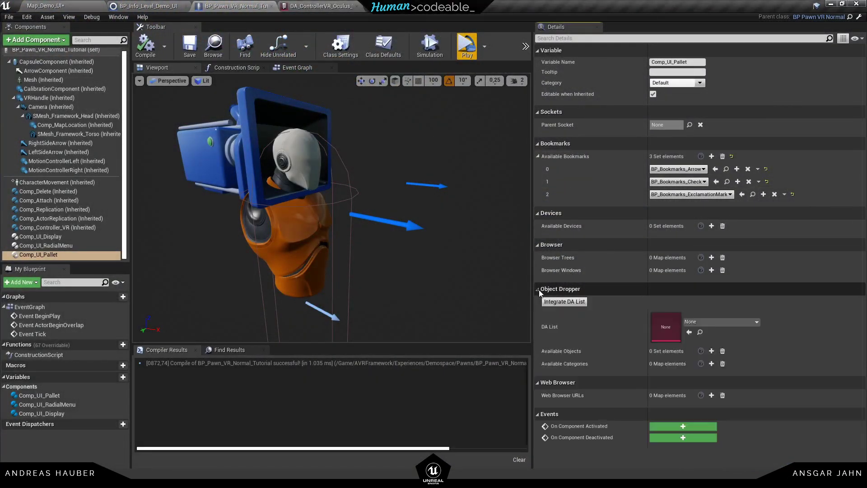
left_click(717, 323)
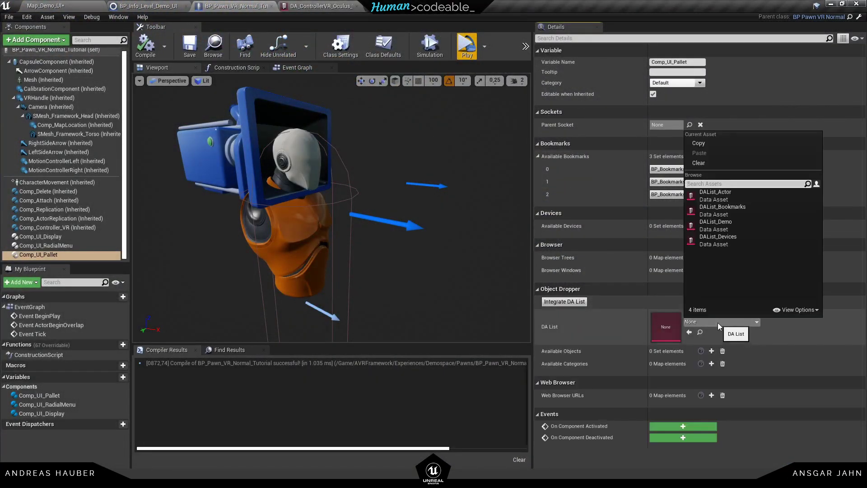
left_click(736, 223)
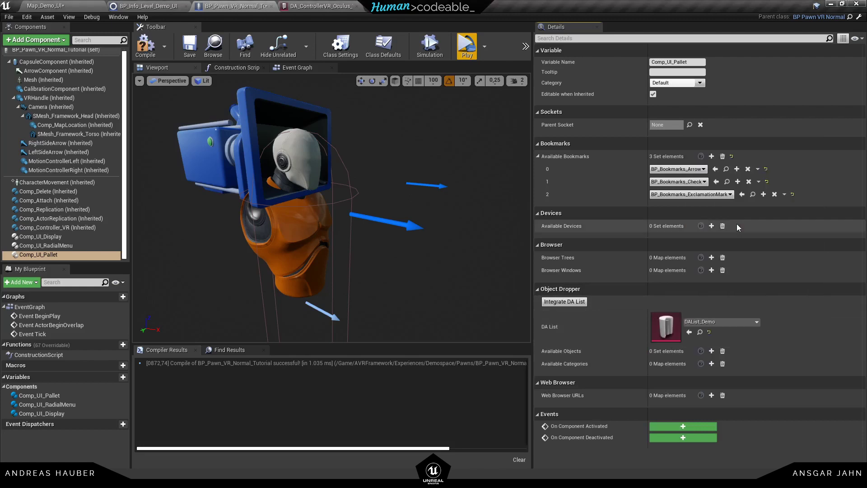
left_click(577, 302)
left_click(538, 351)
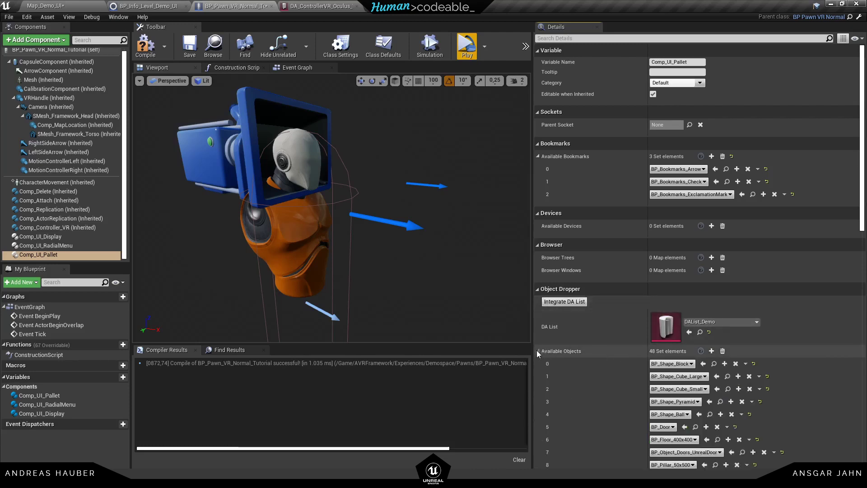
scroll(763, 360, "down", 5)
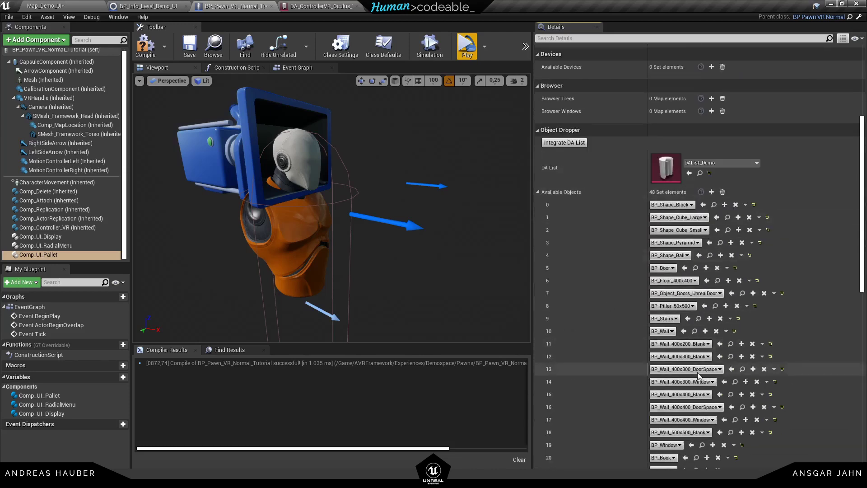
left_click(538, 192)
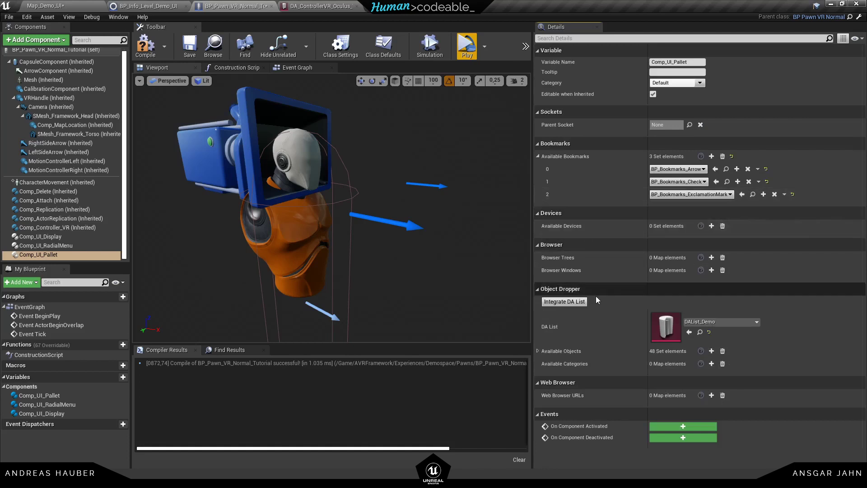
- Add an Available Categories entry with the gameplay tag Category.Construction and the Construction category background texture as its value
left_click(712, 364)
scroll(668, 375, "down", 1)
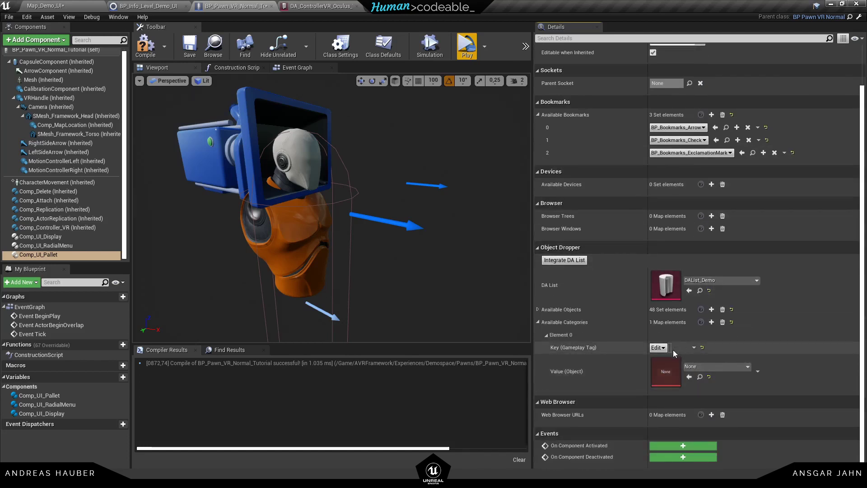
left_click(663, 349)
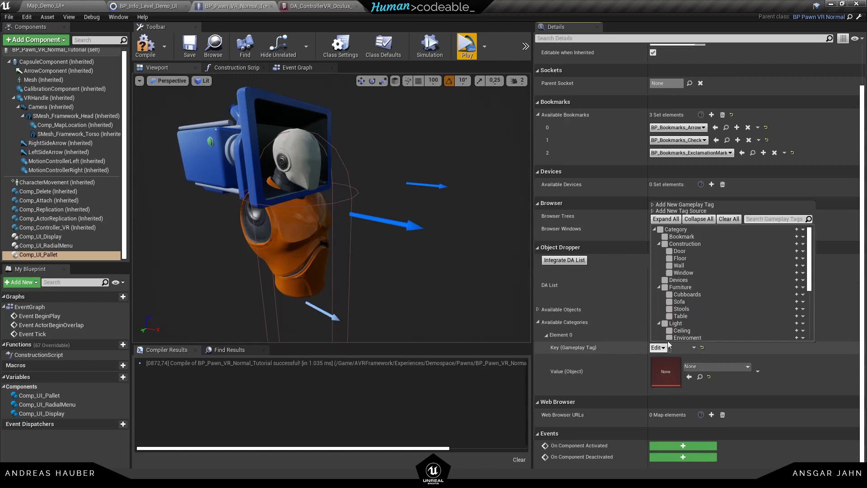
left_click(666, 244)
left_click(696, 366)
left_click(704, 367)
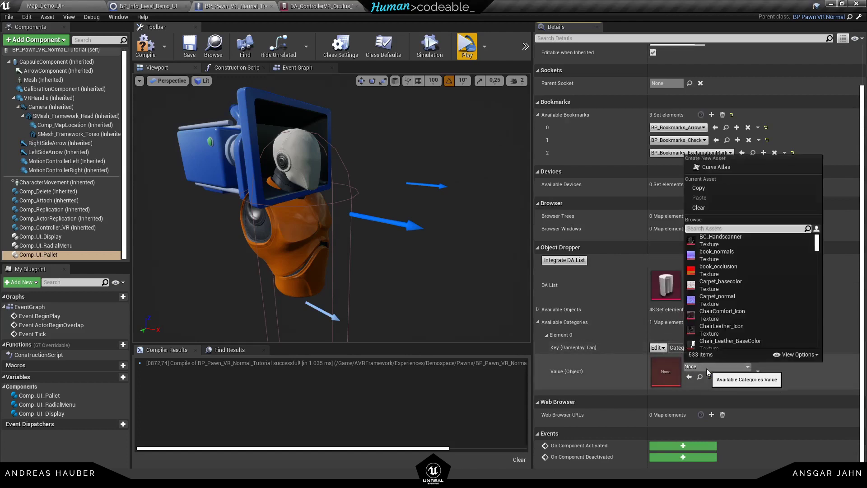
type("construction")
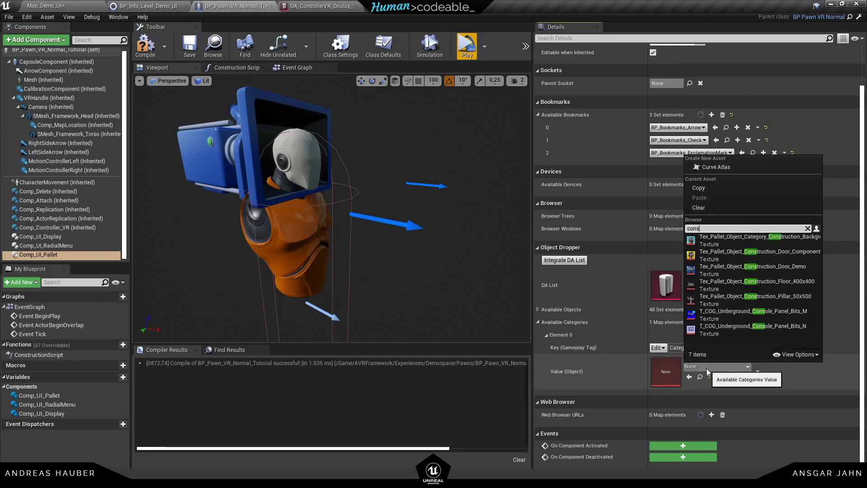
left_click(722, 240)
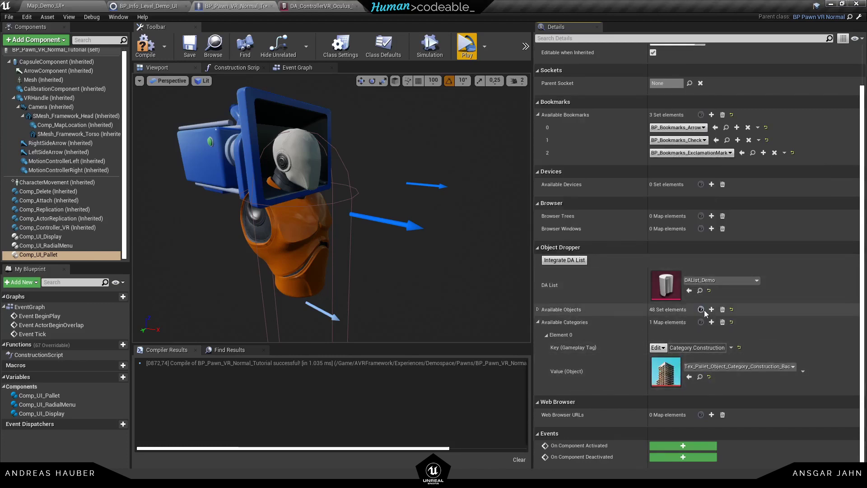
- Add a second Available Categories entry in Comp_UI_Pallet with the gameplay tag Category.Light
left_click(712, 324)
scroll(678, 344, "down", 4)
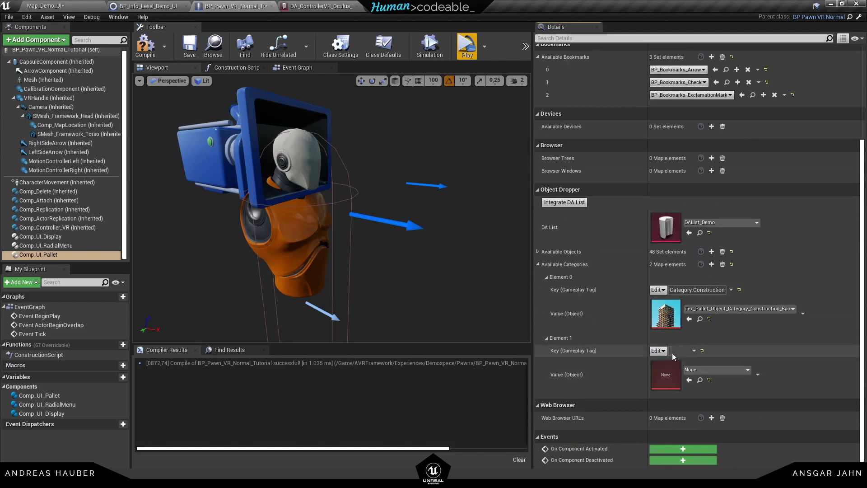
left_click(658, 351)
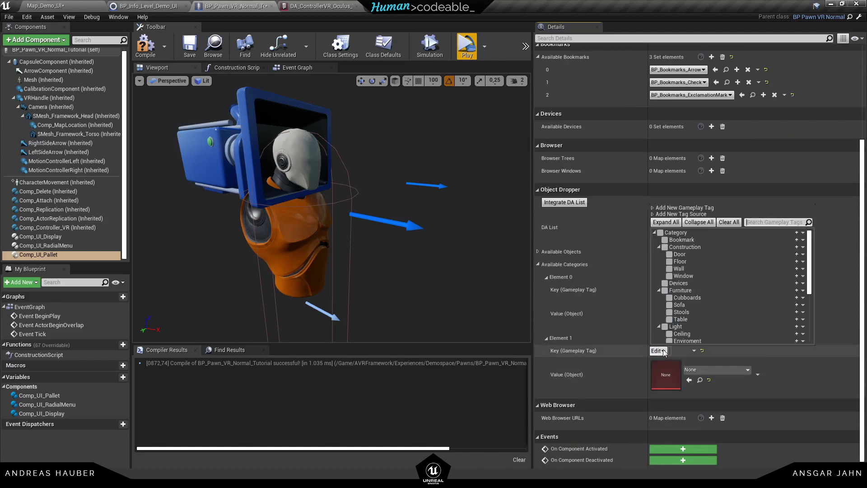
scroll(671, 314, "down", 1)
left_click(669, 312)
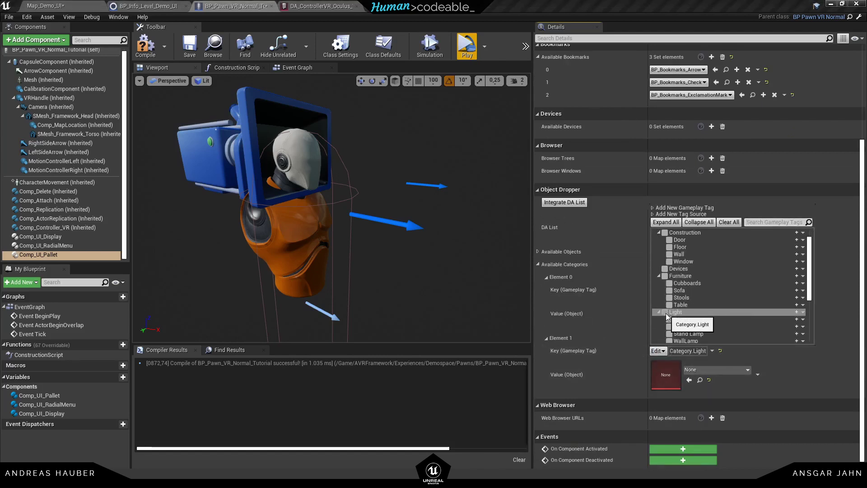
left_click(617, 375)
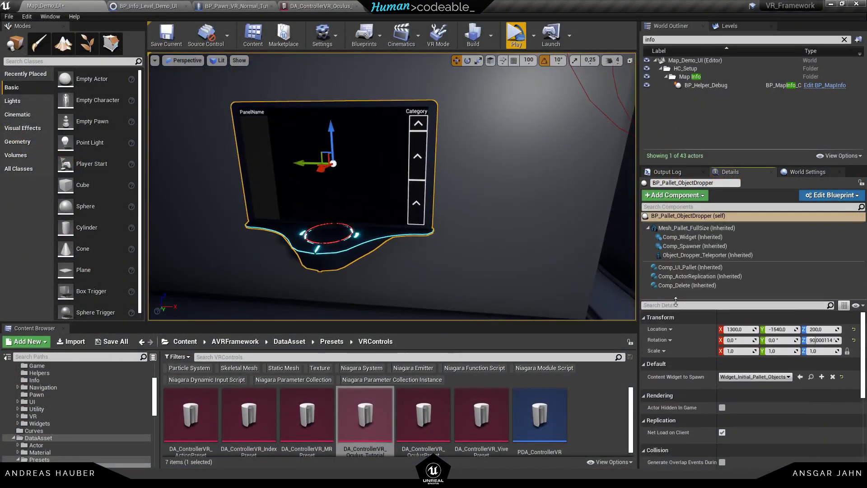
- Examine the Available Categories in the Comp_UI_Pallet component of the level's BP_Pallet_ObjectDropper
left_click(710, 268)
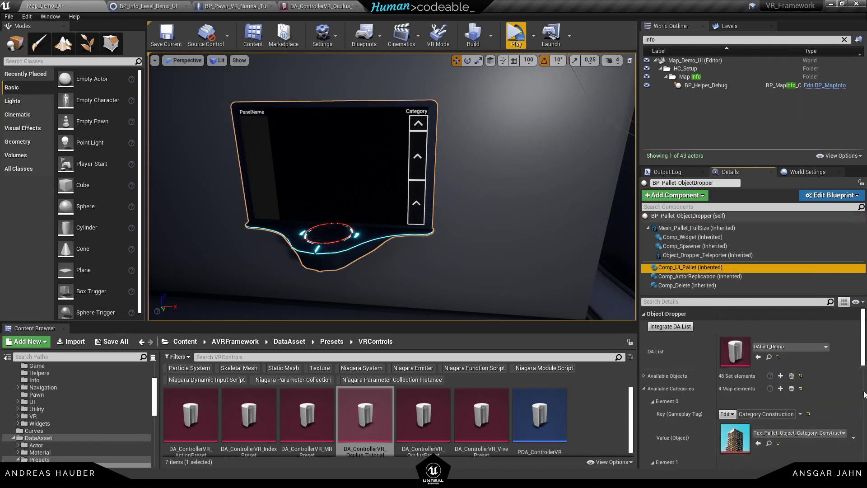
scroll(715, 362, "down", 2)
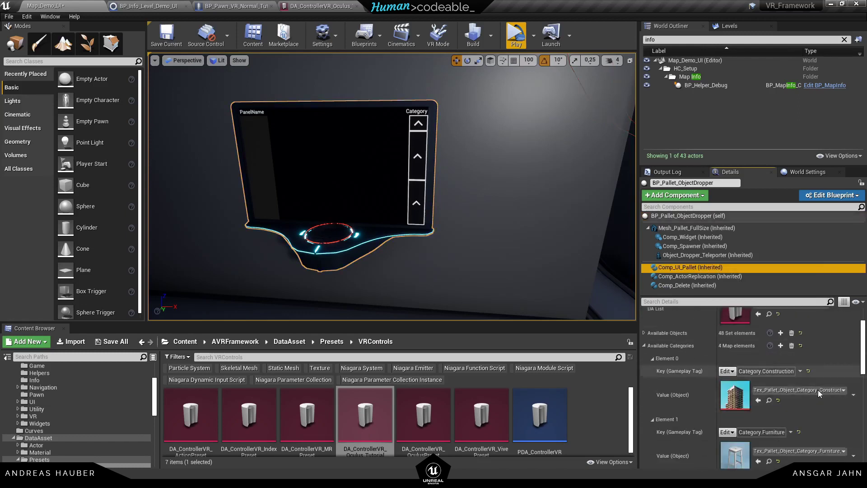
left_click(653, 359)
left_click(652, 371)
left_click(653, 385)
scroll(722, 409, "down", 2)
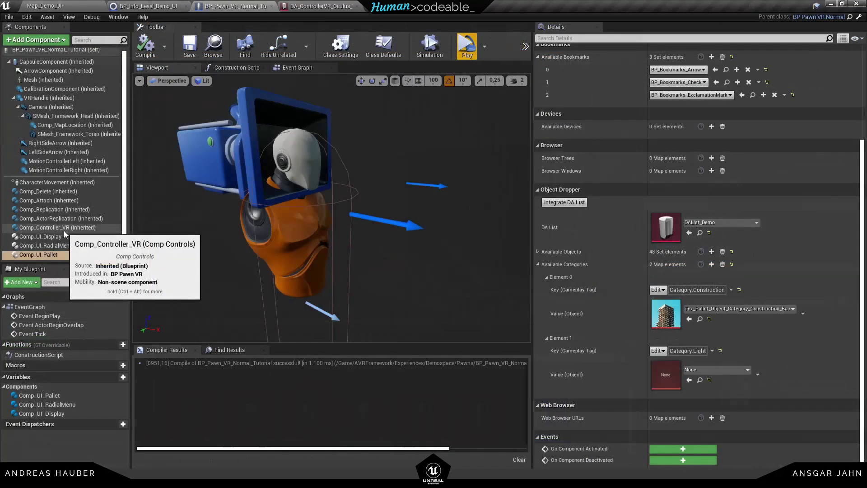
- Review the Haptics, Teleport and Movement settings of the pawn's Comp_Controller_VR component
left_click(63, 229)
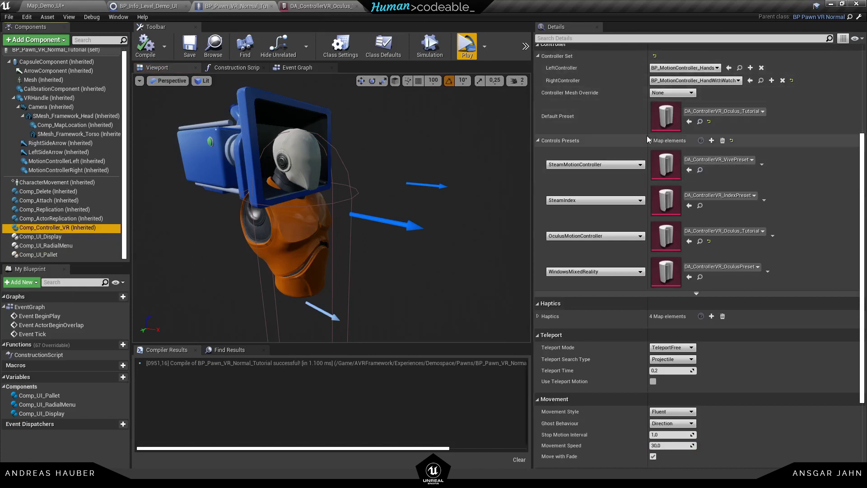
left_click(538, 317)
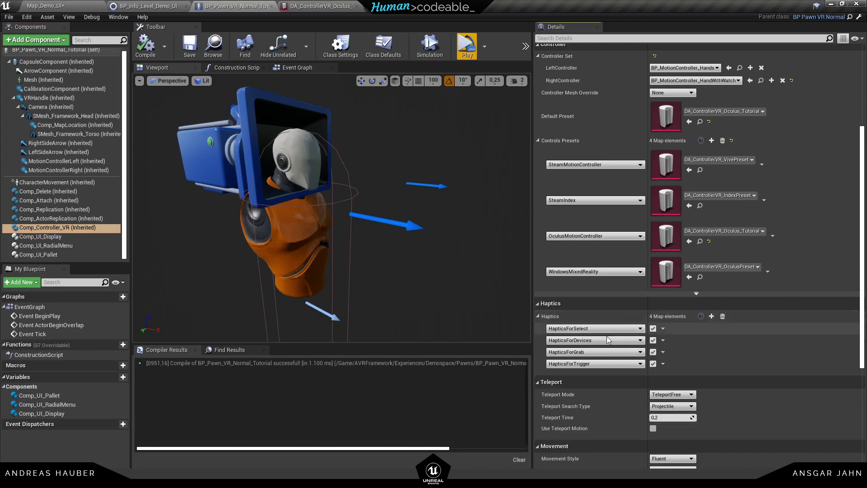
left_click(538, 316)
scroll(560, 315, "down", 2)
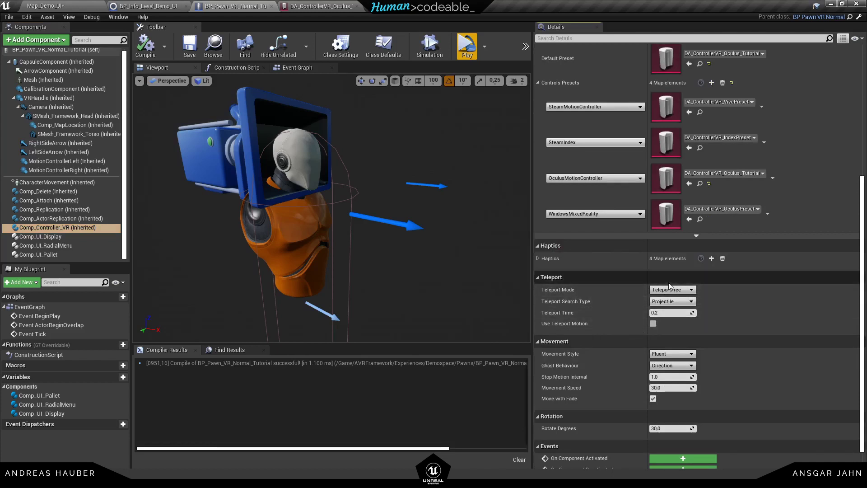
- Check the Teleport Mode and Teleport Search Type options of Comp_Controller_VR and set the Movement Style to Ghost
left_click(685, 293)
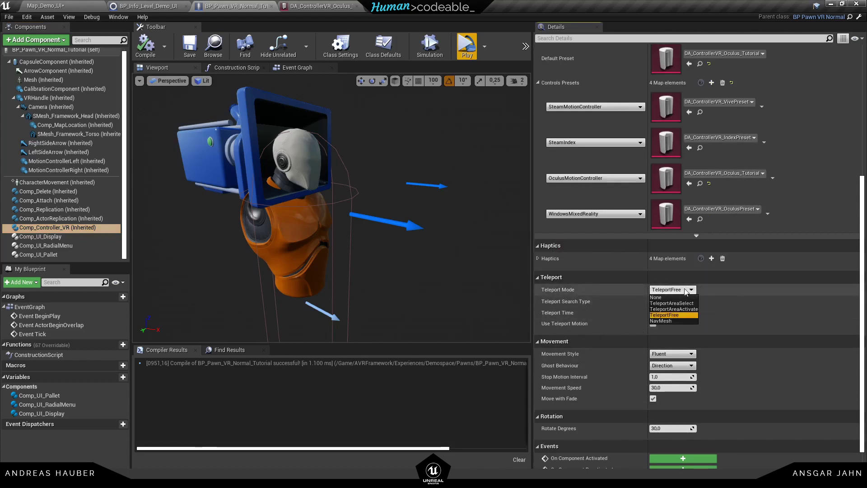
left_click(686, 292)
left_click(682, 304)
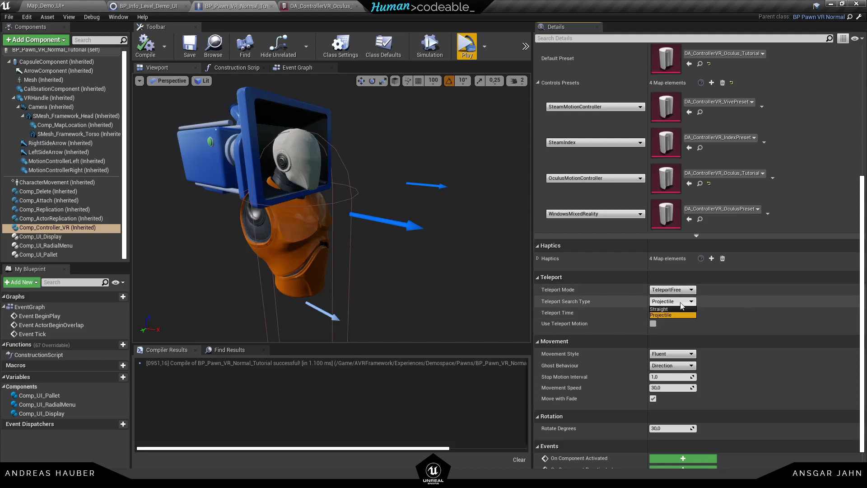
left_click(681, 304)
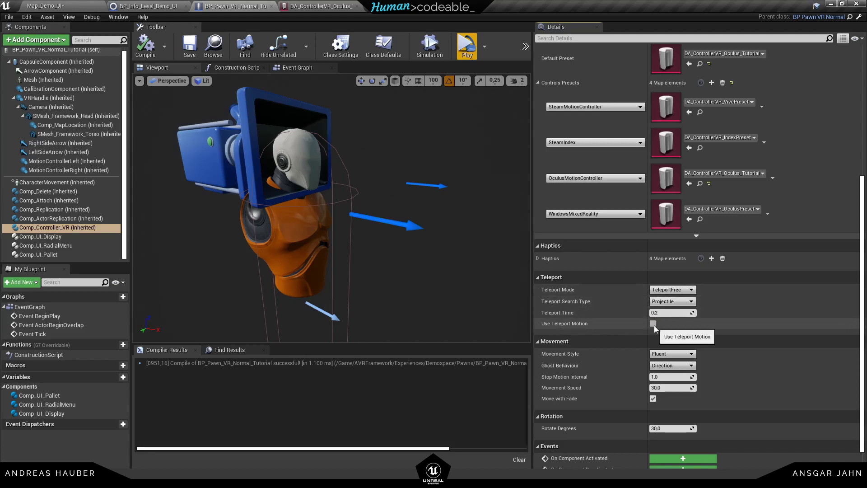
left_click(682, 356)
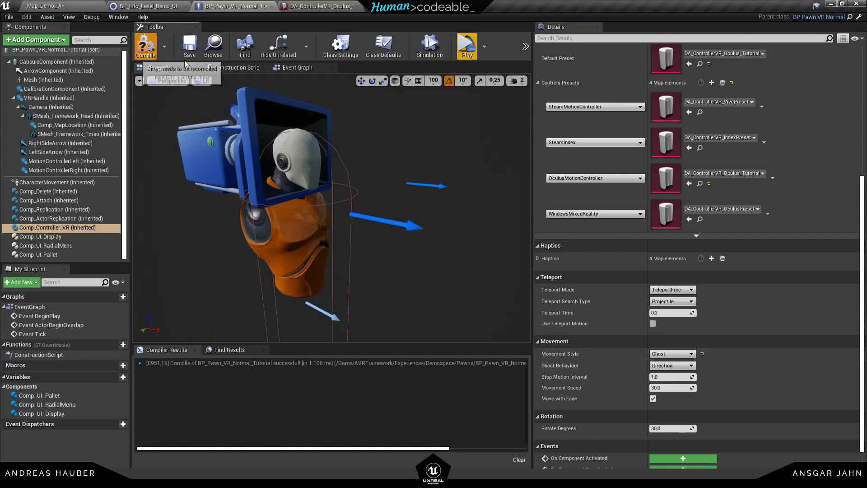
- Assign the Walk function to Face02 of the left controller in the DA_ControllerVR_Oculus_Tutorial key mapping
left_click(319, 7)
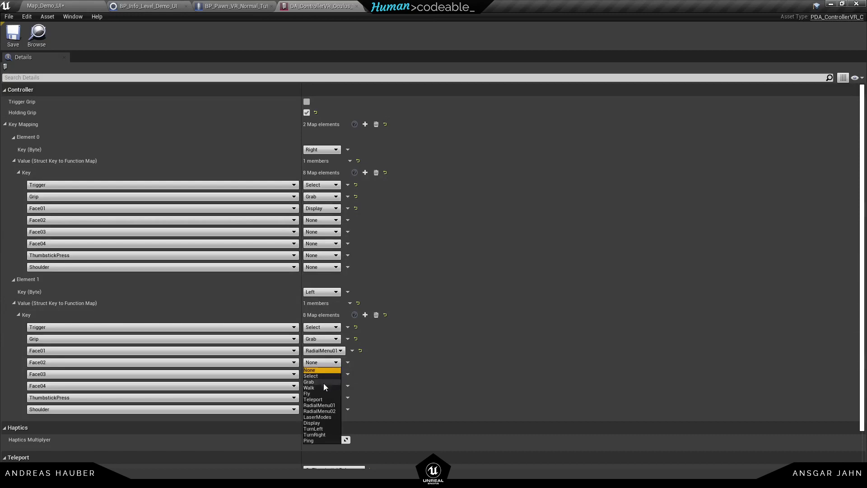
left_click(316, 387)
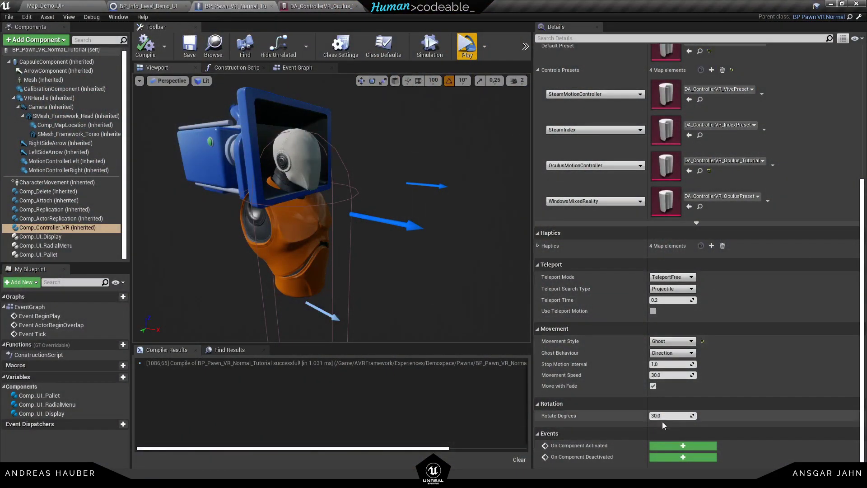
- Add ThumbStickLeft and ThumbstickRight entries to the left controller's key map in DA_ControllerVR_Oculus_Tutorial
left_click(323, 5)
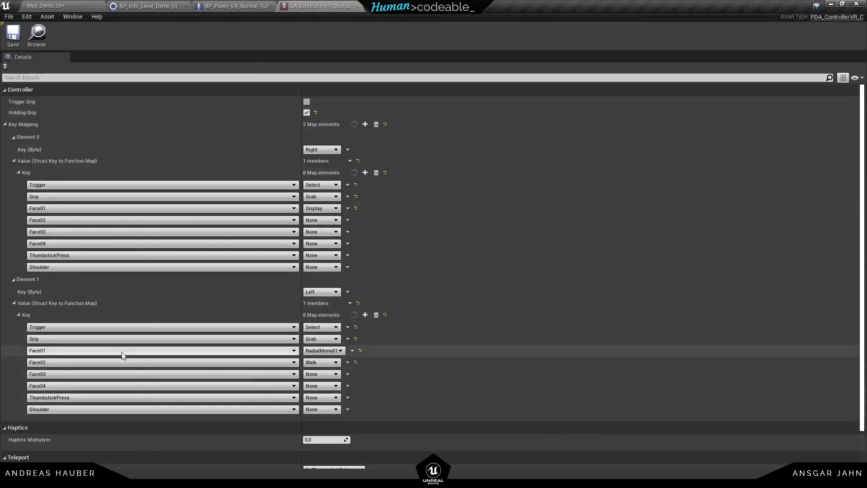
scroll(140, 304, "down", 2)
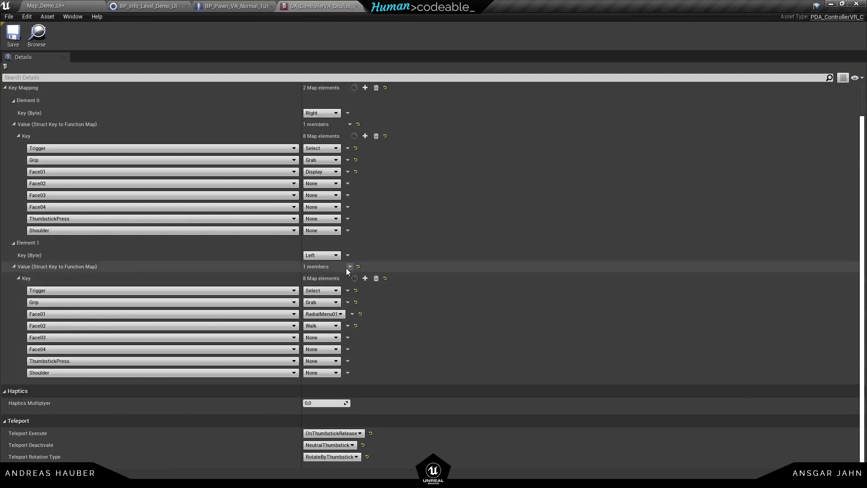
left_click(365, 278)
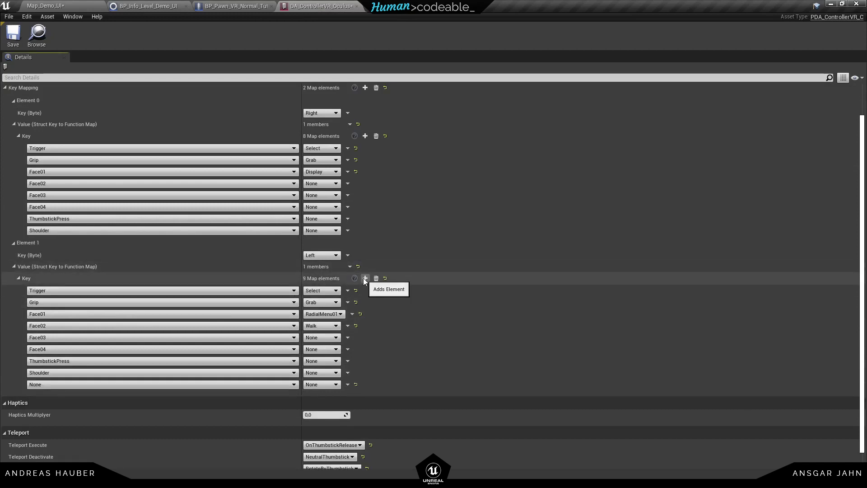
left_click(365, 279)
left_click(272, 386)
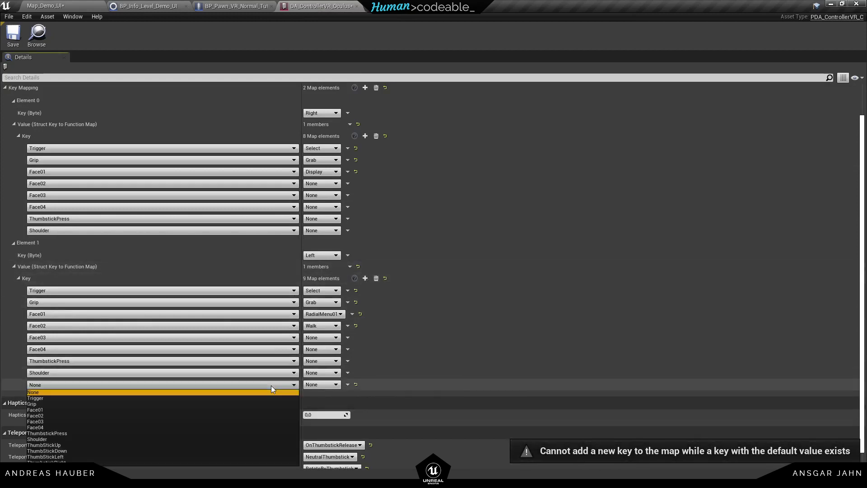
left_click(62, 457)
left_click(366, 278)
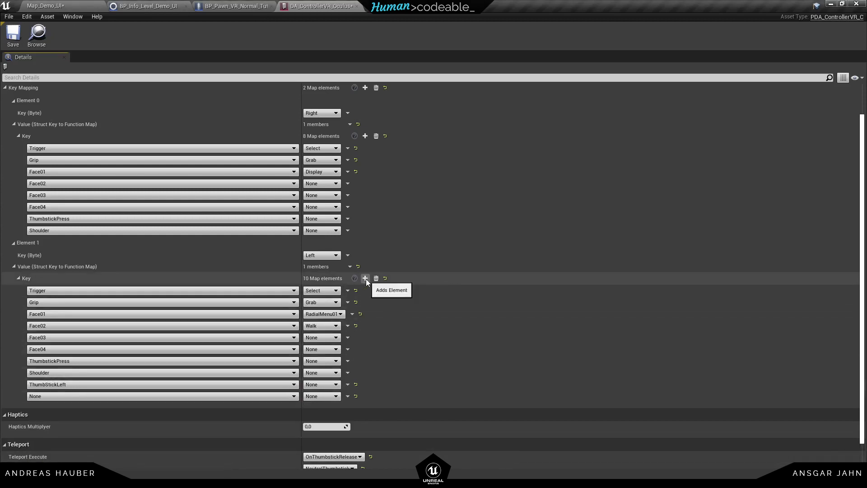
left_click(126, 397)
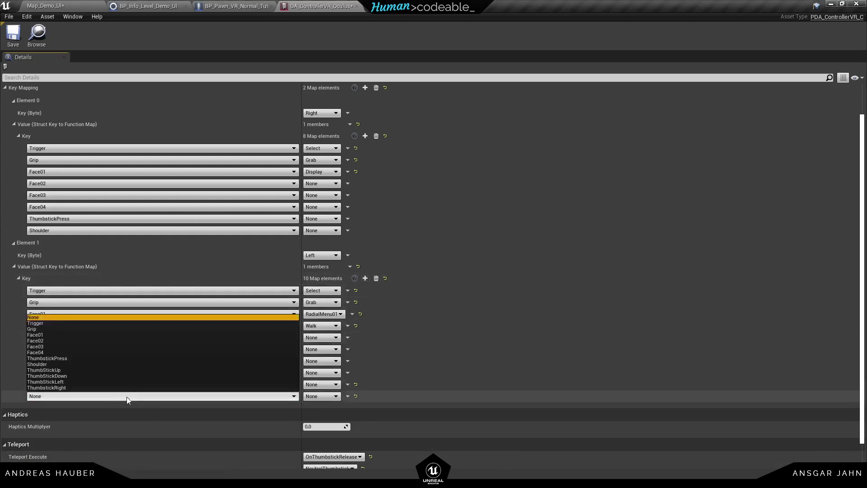
left_click(72, 388)
- Assign TurnLeft to the left controller's ThumbStickLeft key and TurnRight to its ThumbstickRight key
left_click(322, 384)
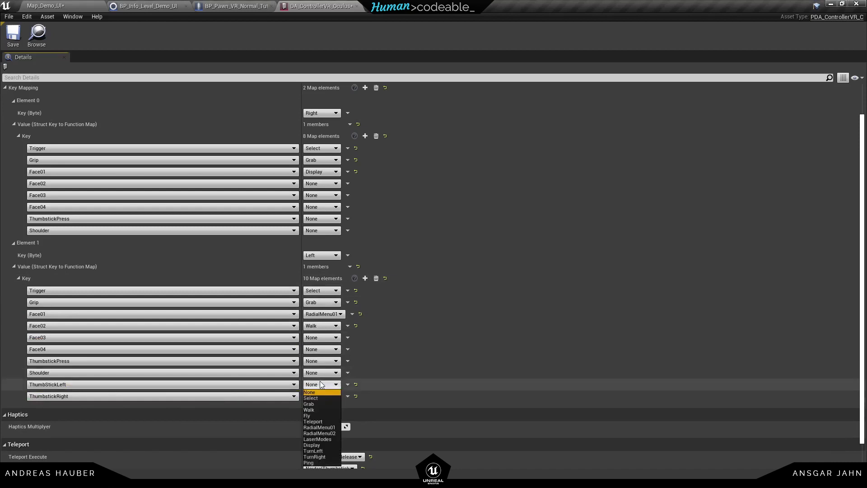
left_click(320, 450)
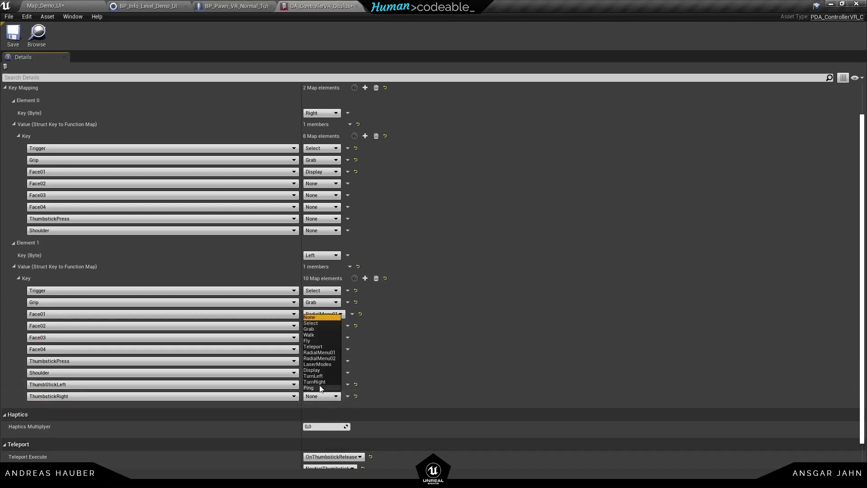
left_click(316, 382)
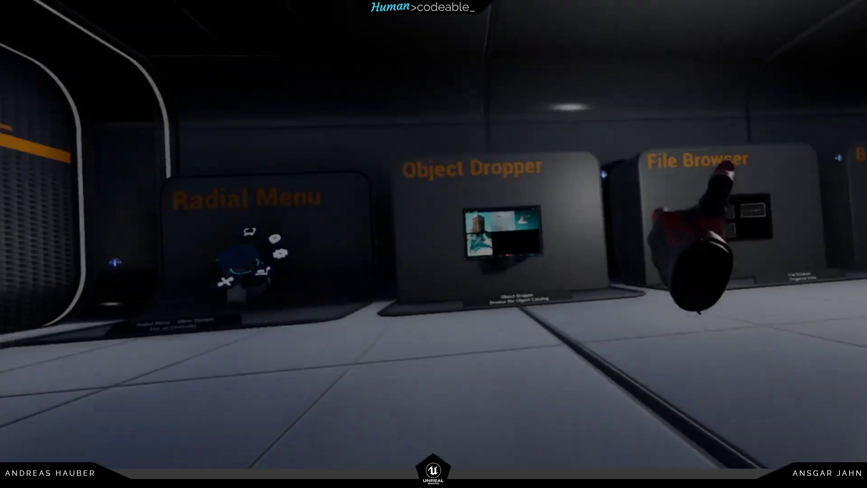